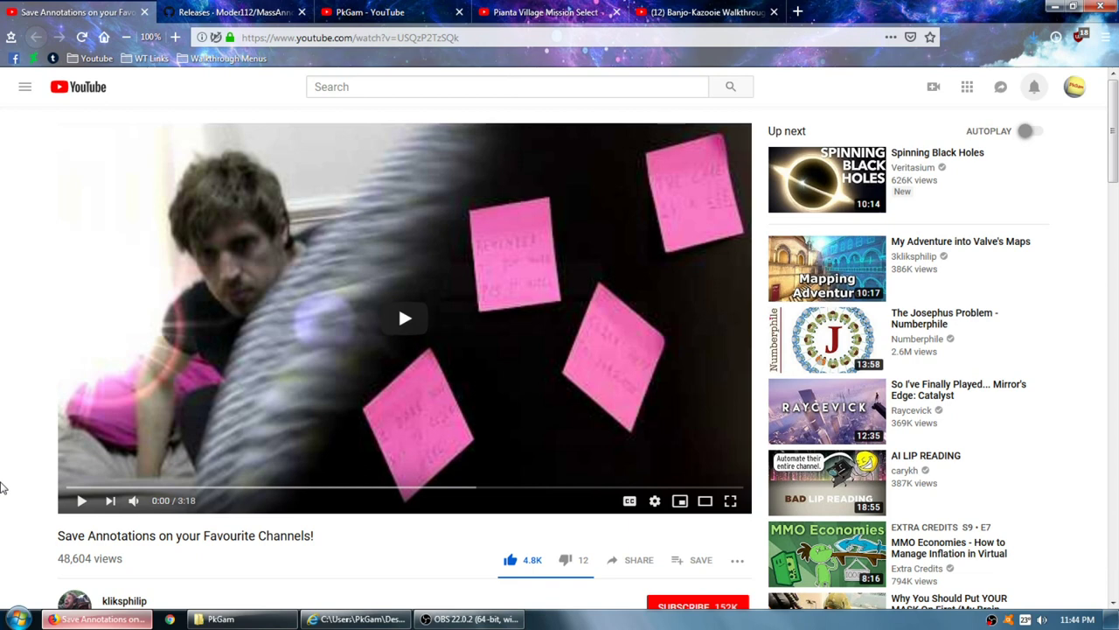
Step: Switch to the MassAnnotationDownloader GitHub releases page showing Release v1.6 with ADL1.6.zip
scroll(105, 506, "down", 1)
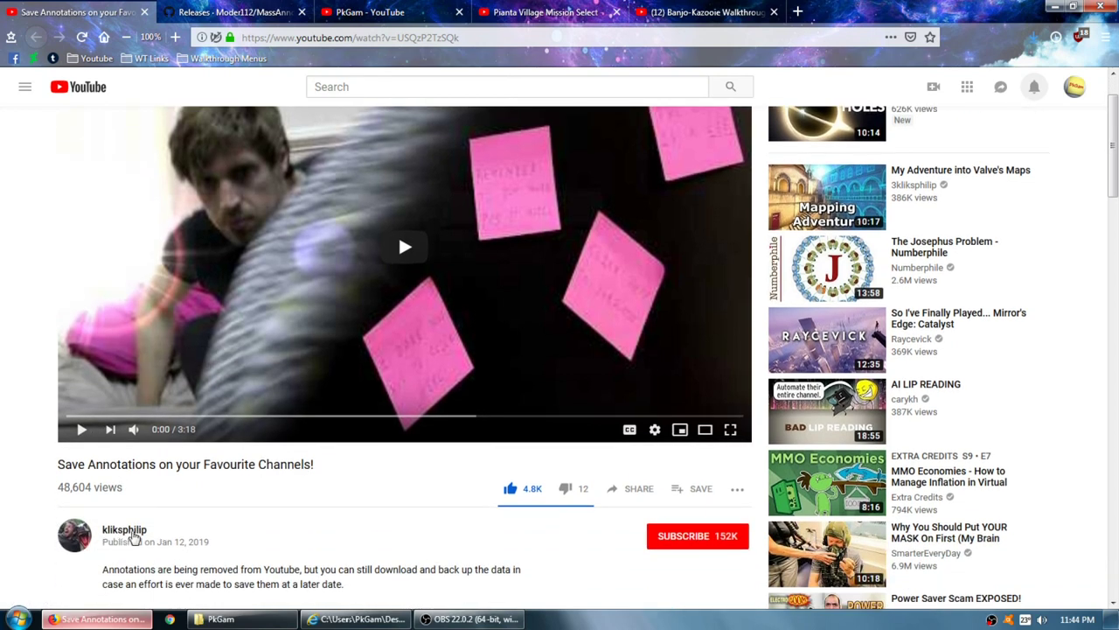
scroll(350, 532, "up", 1)
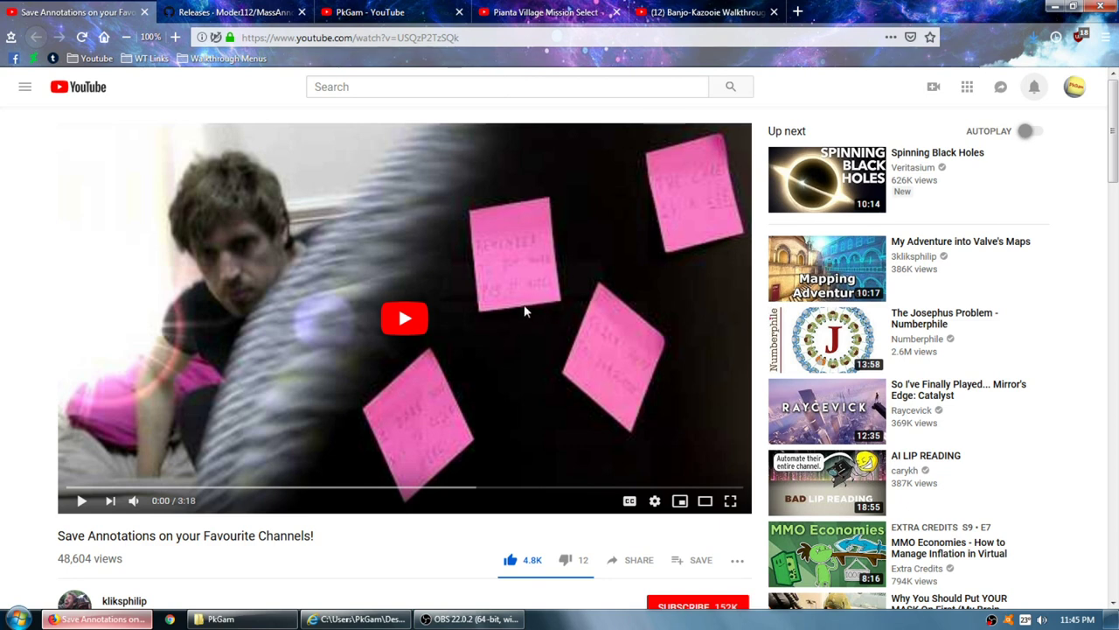
left_click(223, 10)
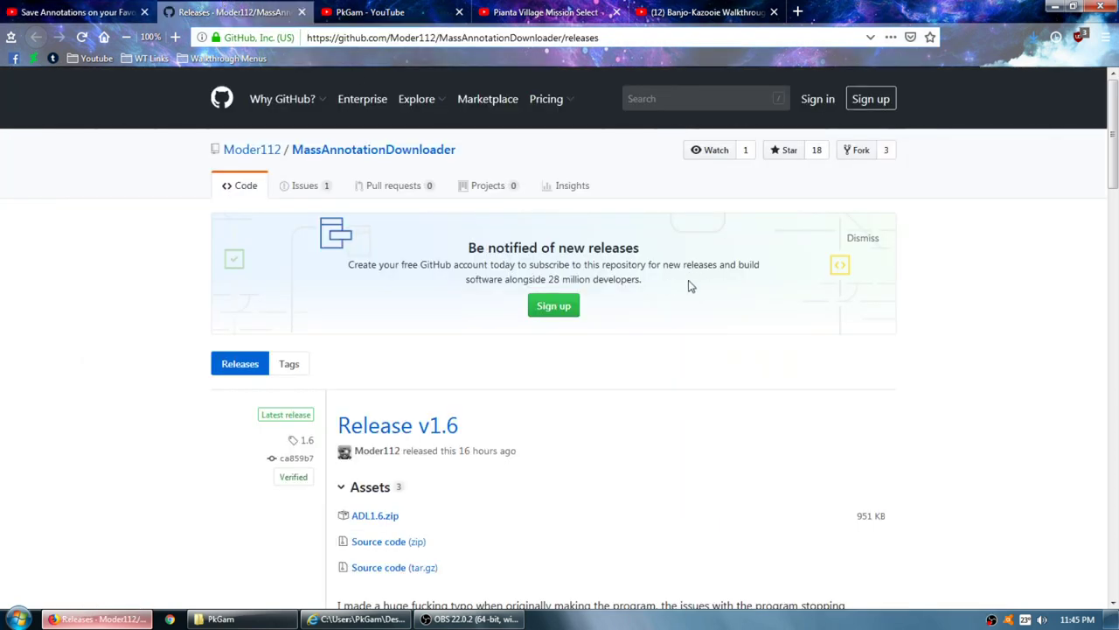
scroll(690, 286, "down", 1)
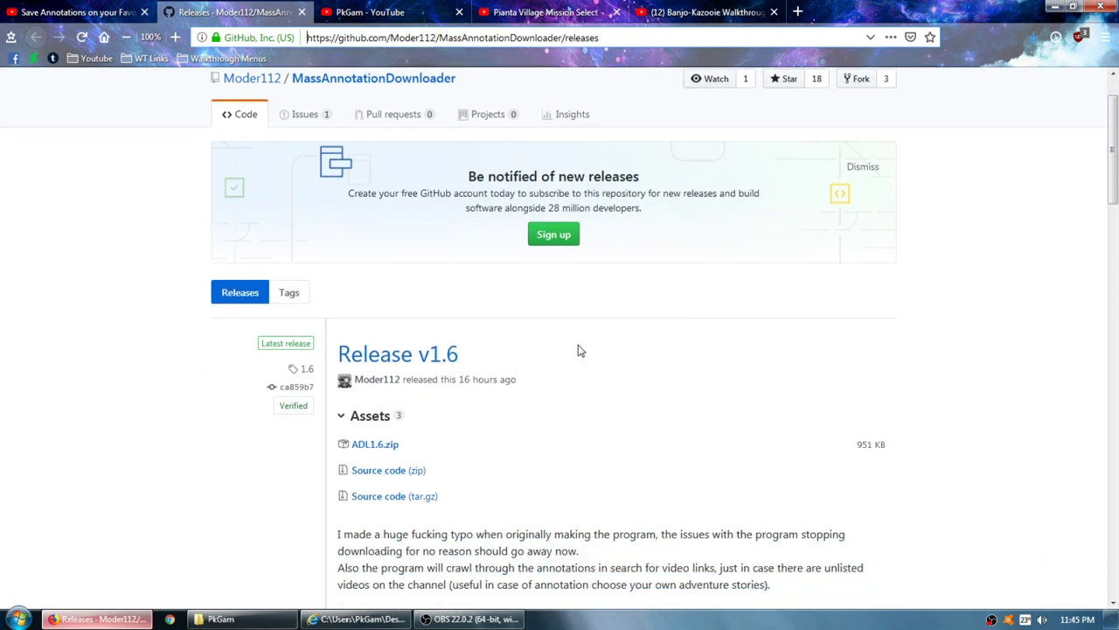
scroll(578, 350, "down", 8)
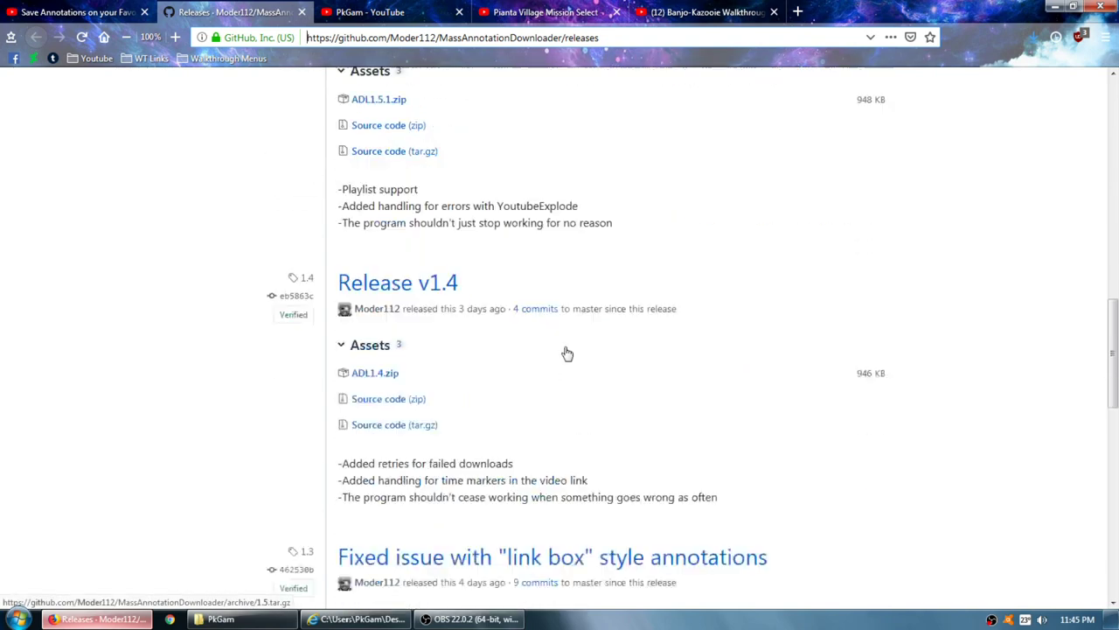
scroll(567, 354, "down", 10)
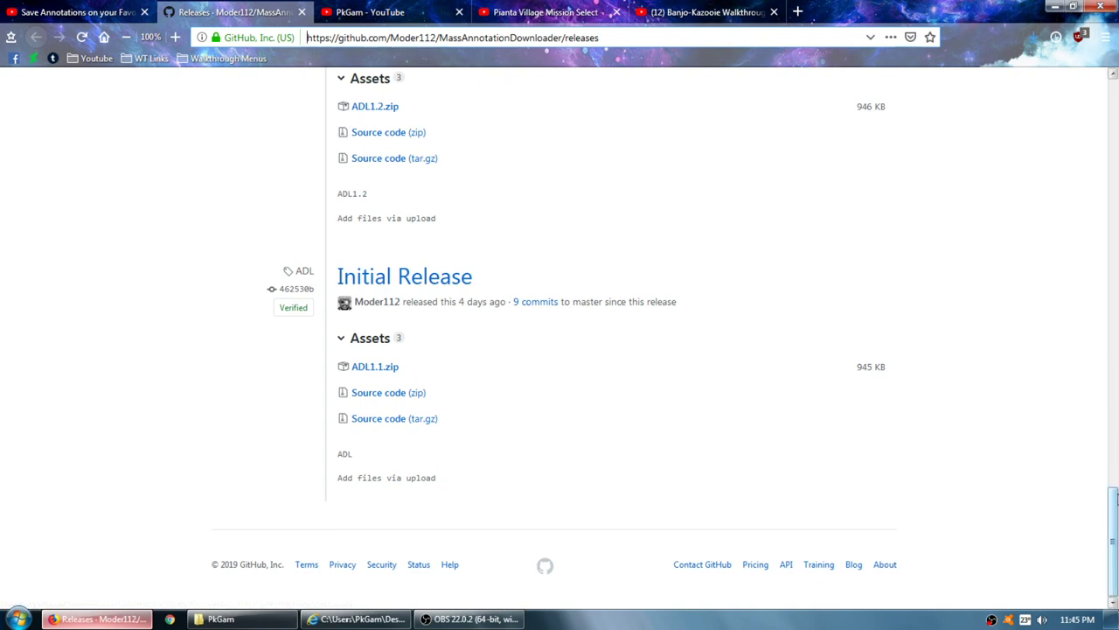
left_click_drag(1115, 496, 1115, 147)
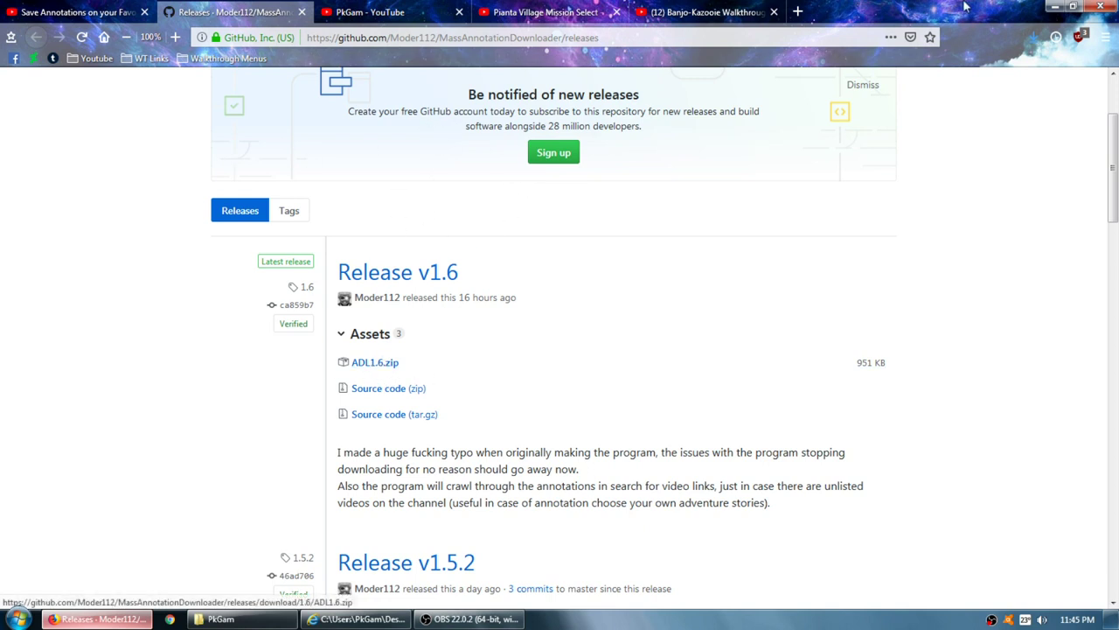
Step: Extract ADL1.6.zip from the desktop into an ADL1.6 folder
left_click(1055, 6)
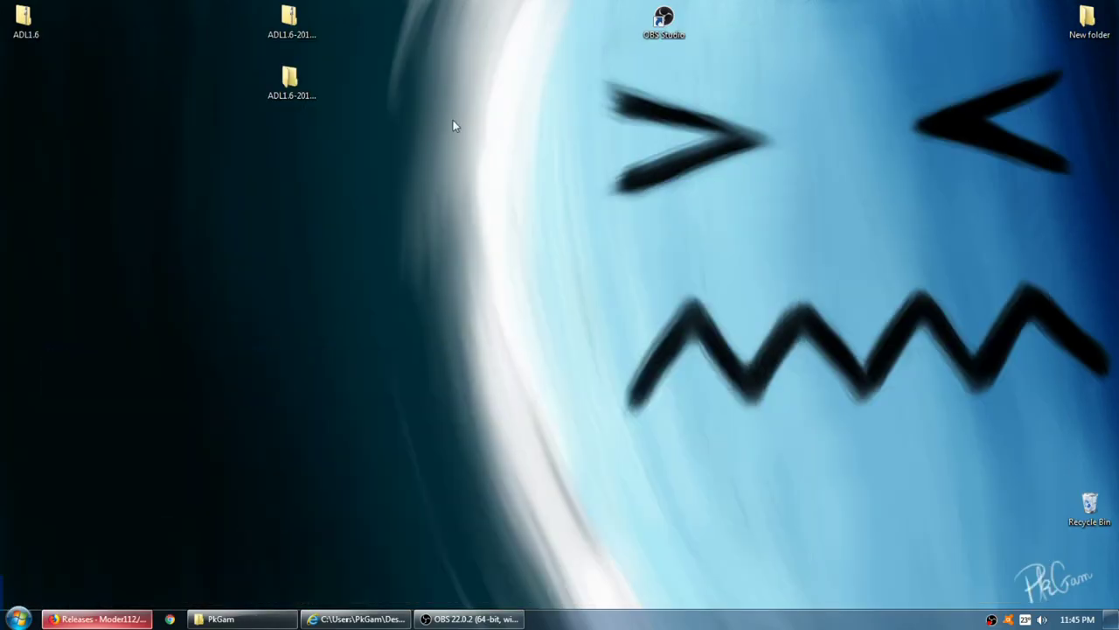
right_click(26, 21)
left_click(45, 49)
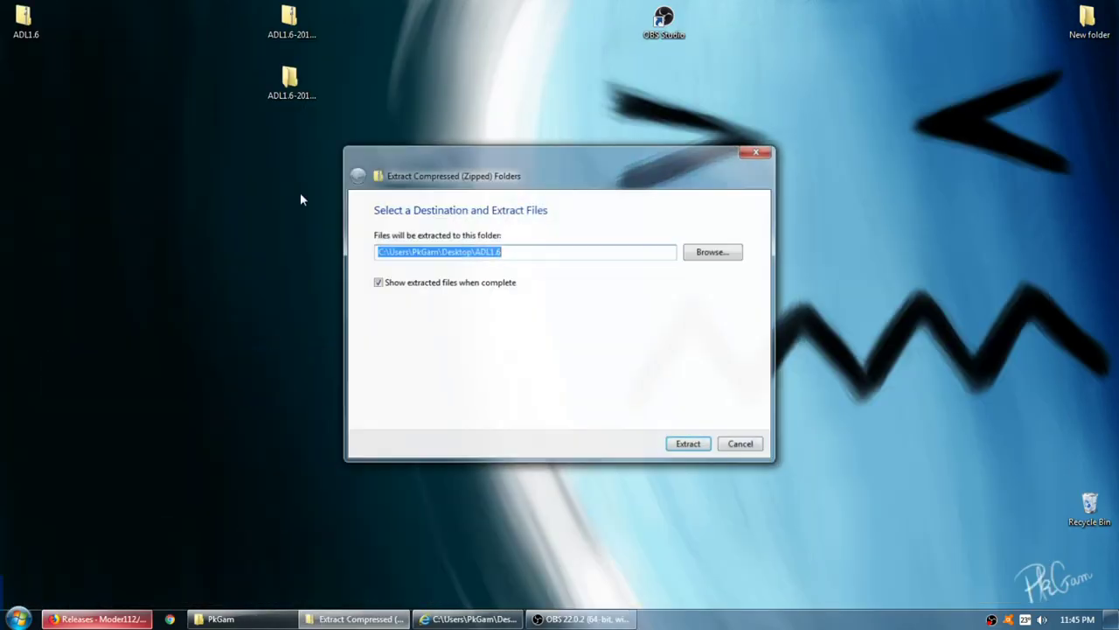
left_click(688, 444)
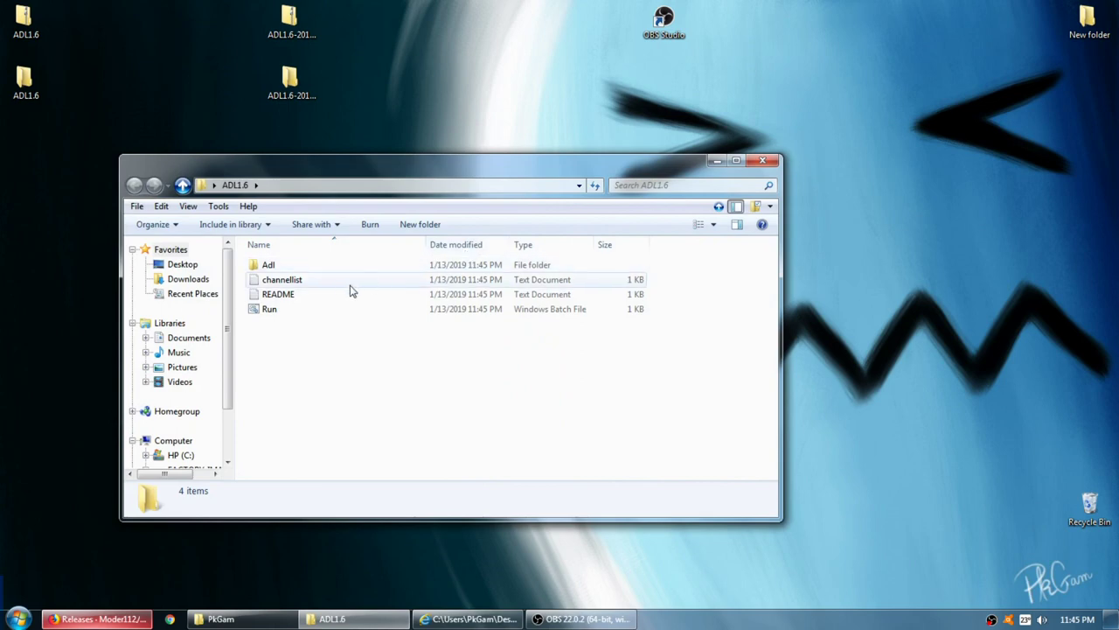
Step: Open channellist in Notepad and delete all its sample YouTube URLs
double_click(280, 280)
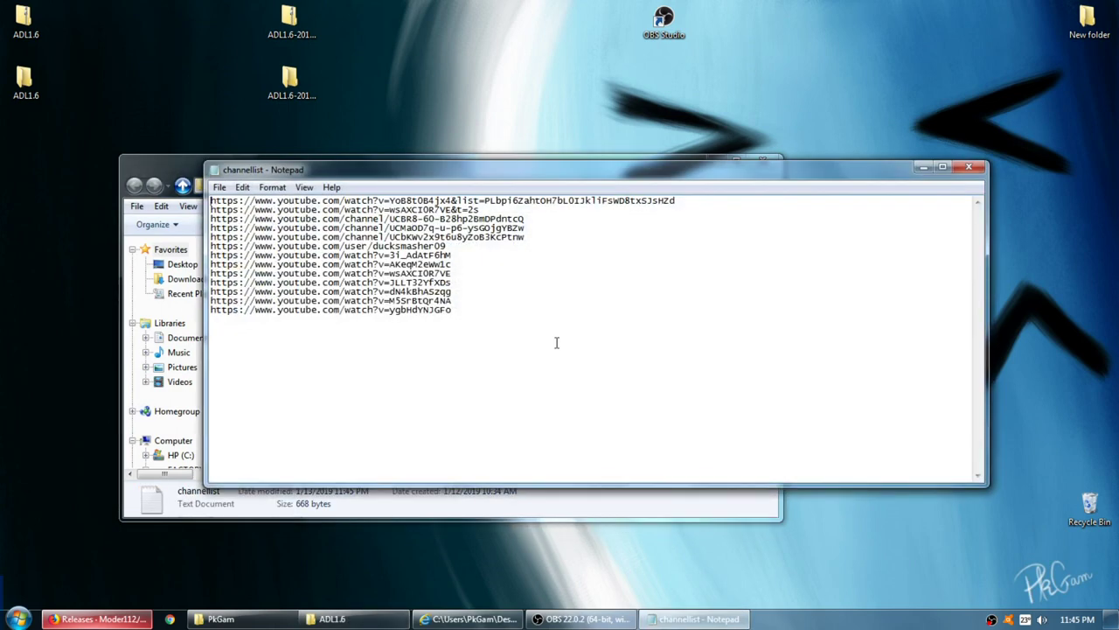
left_click_drag(554, 342, 119, 205)
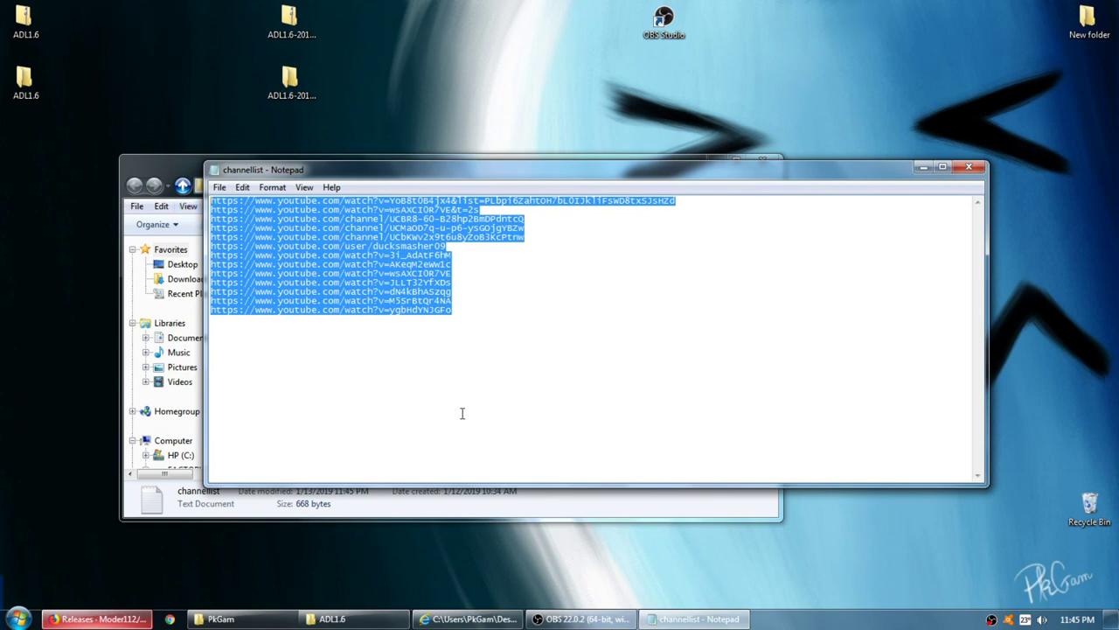
key("Delete")
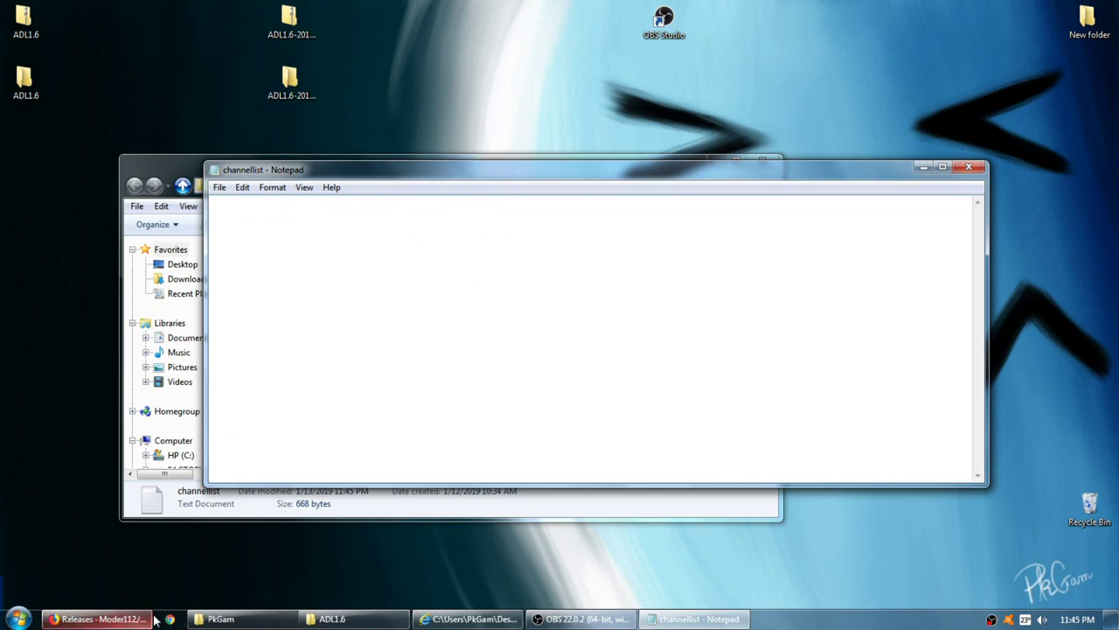
left_click(96, 618)
Step: Trim the channel page's address down to the base channel URL without 'featured'
left_click(397, 12)
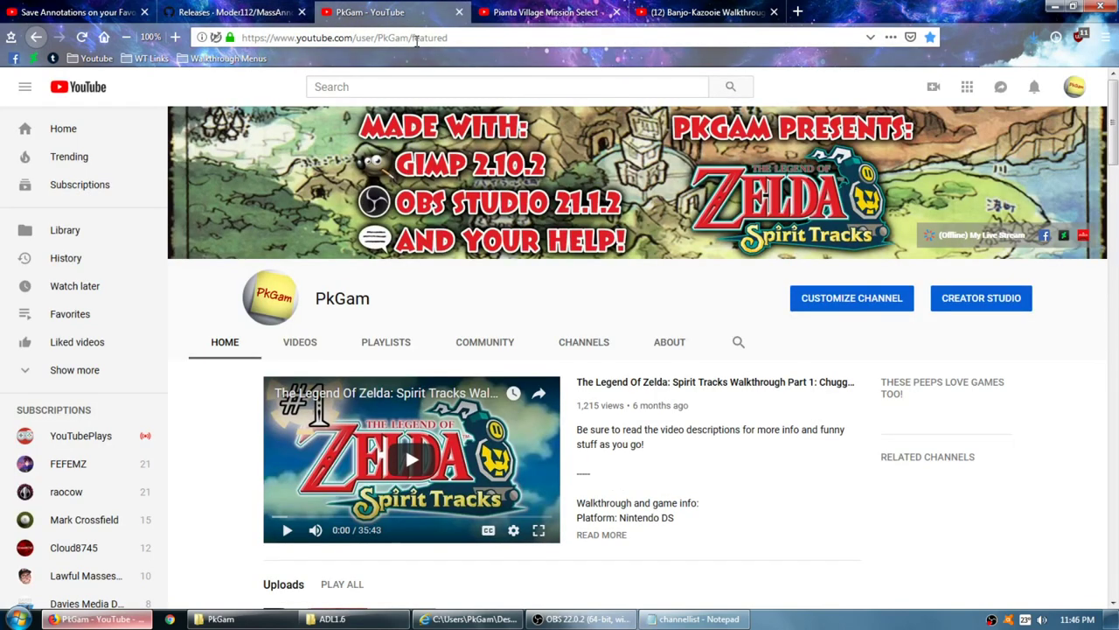
left_click(426, 40)
left_click(418, 38)
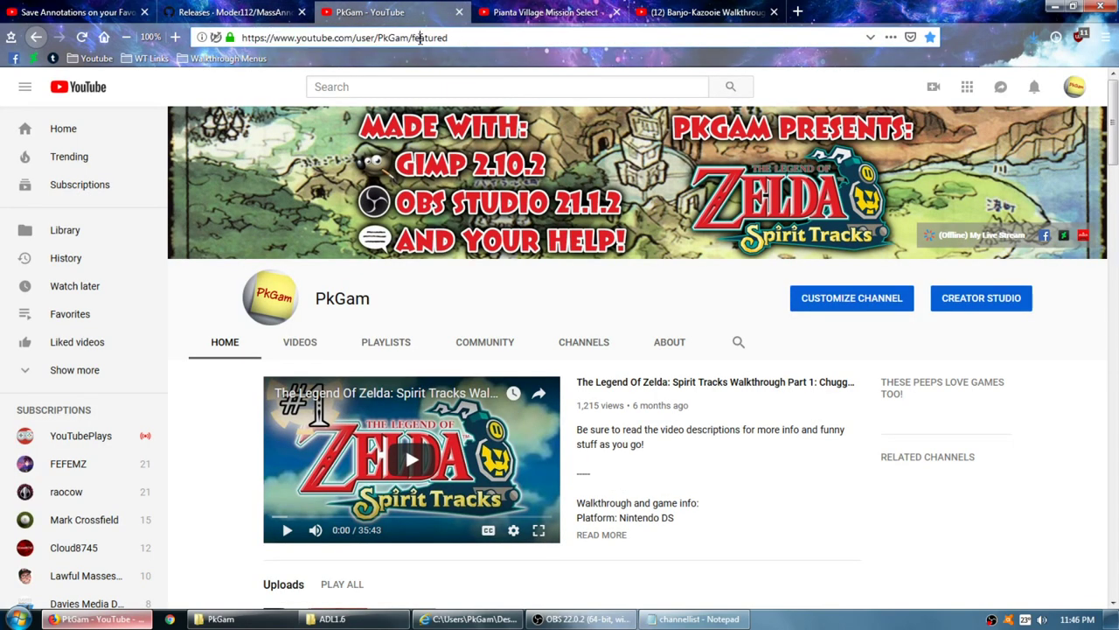
left_click_drag(408, 39, 240, 37)
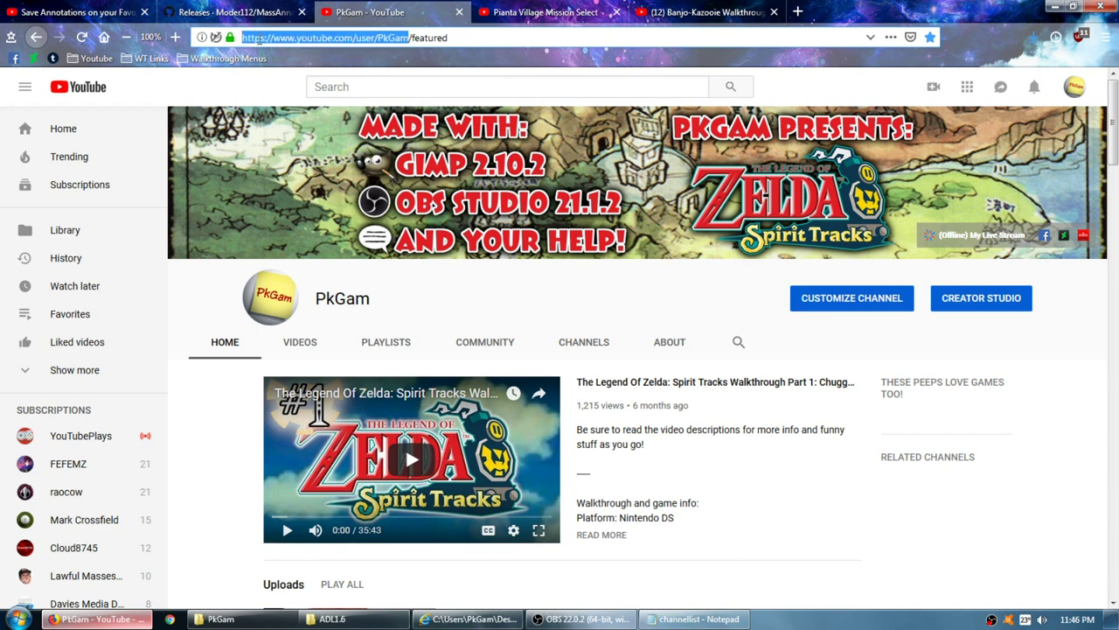
left_click(482, 38)
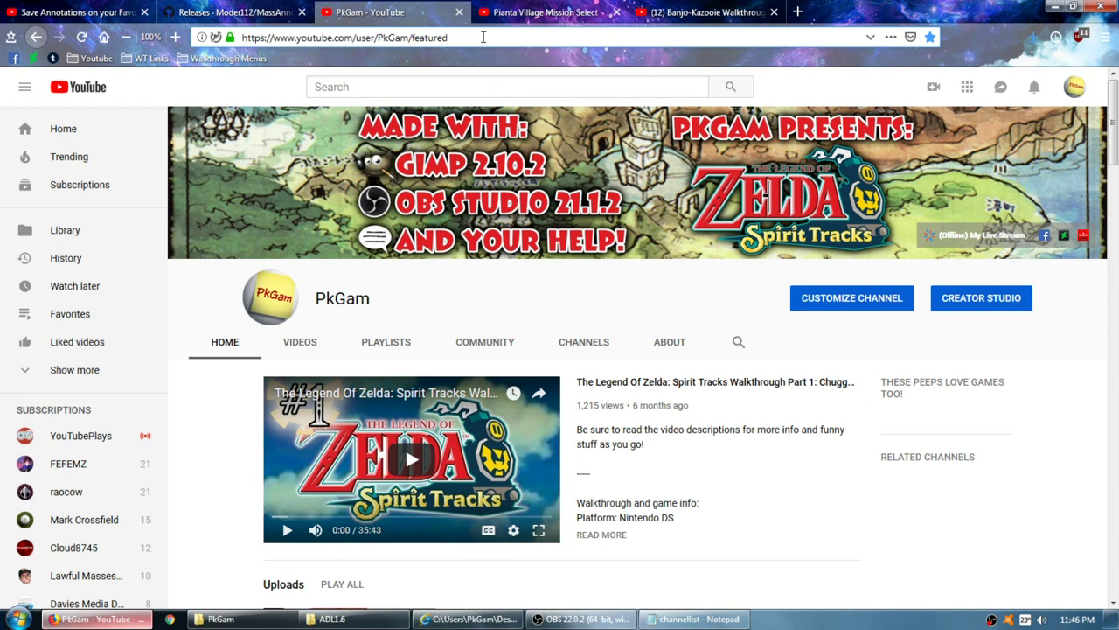
Step: Copy the uploader's channel link from the Pianta Village Mission Select video page
left_click(507, 12)
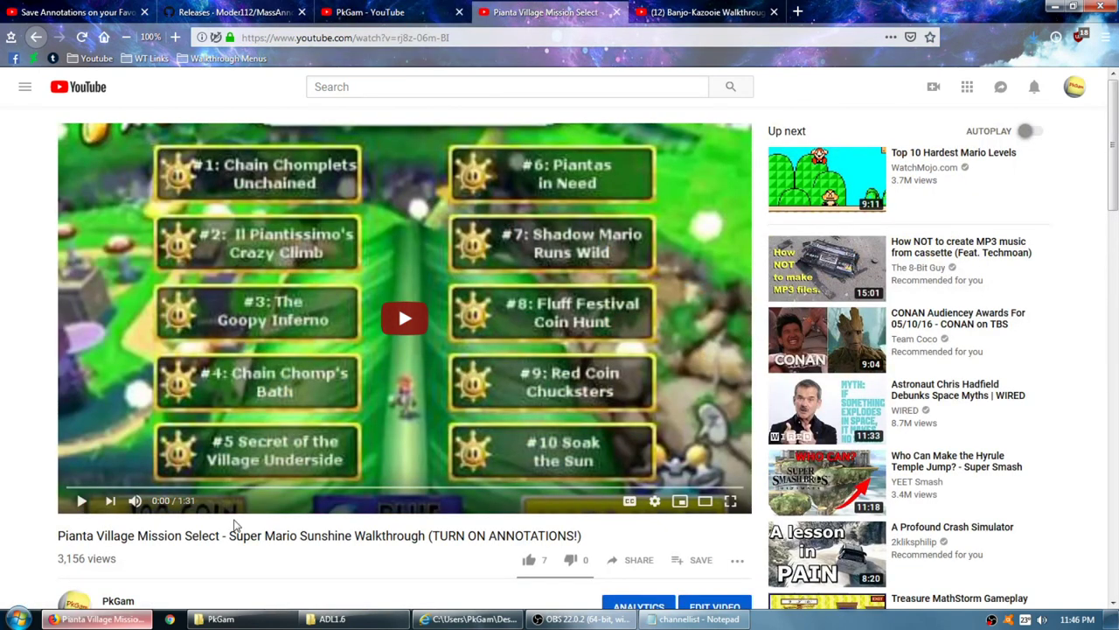
scroll(238, 516, "down", 1)
scroll(238, 511, "down", 1)
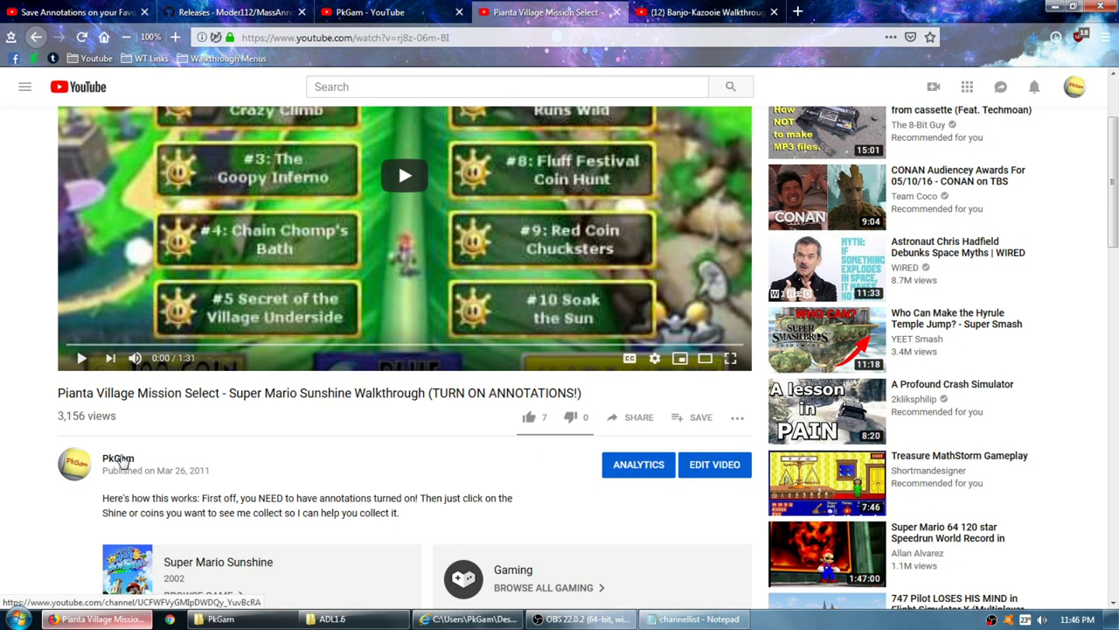
right_click(122, 462)
left_click(188, 376)
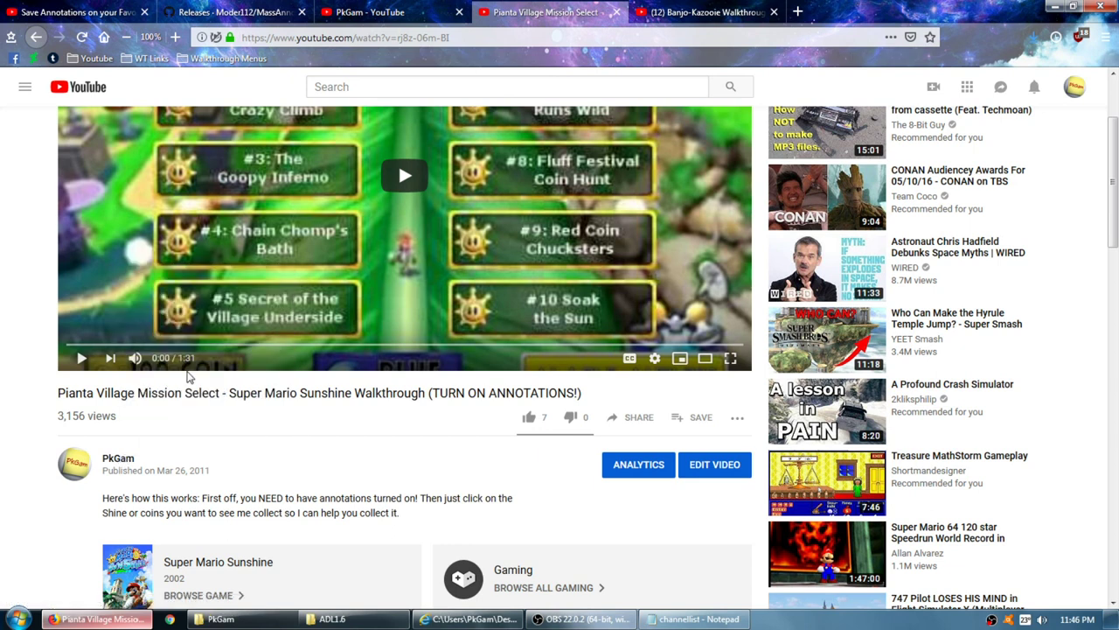
Step: Paste the channel link into channellist, save and close it, and return to the ADL1.6 folder
left_click(670, 621)
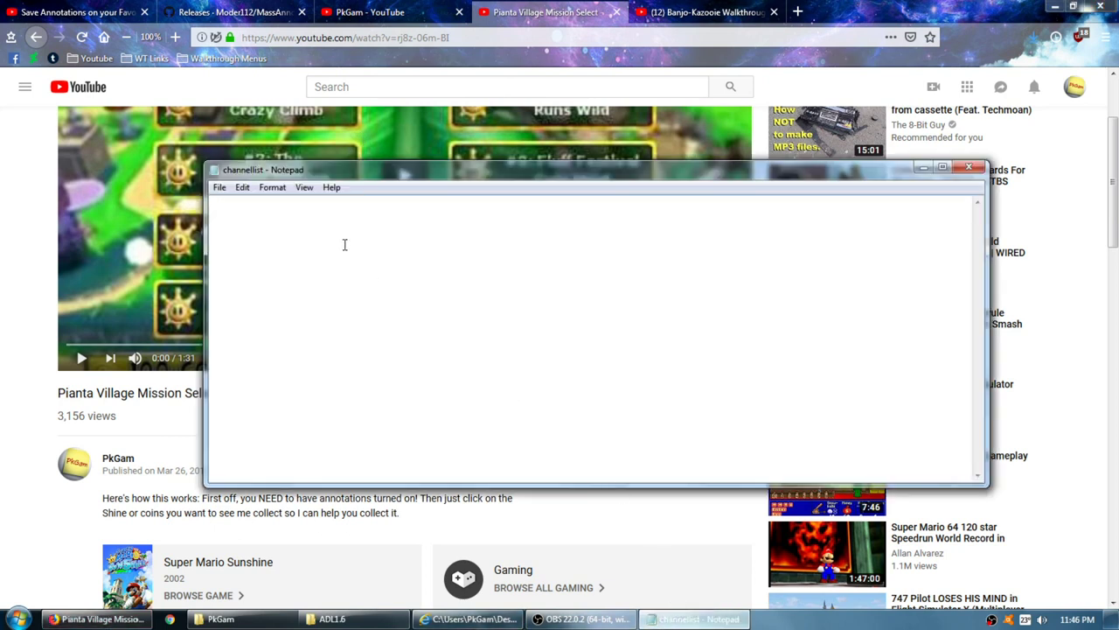
type("https://www.youtube.com/channel/UCFWFVyGMIpDWDQy_YuvBcRA")
left_click(221, 188)
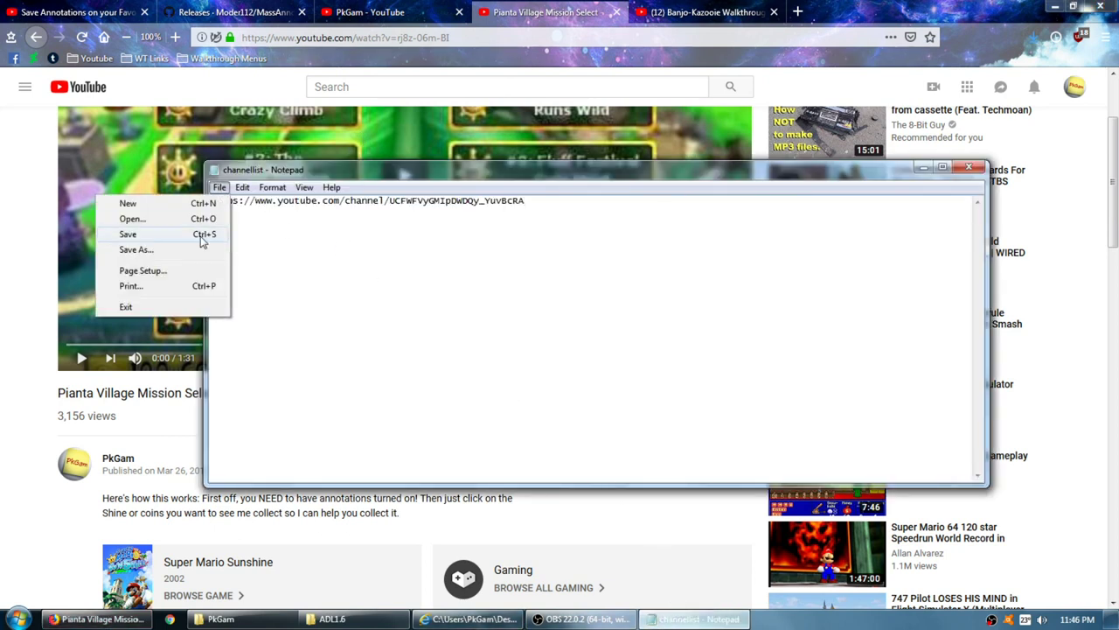
left_click(201, 234)
left_click(969, 166)
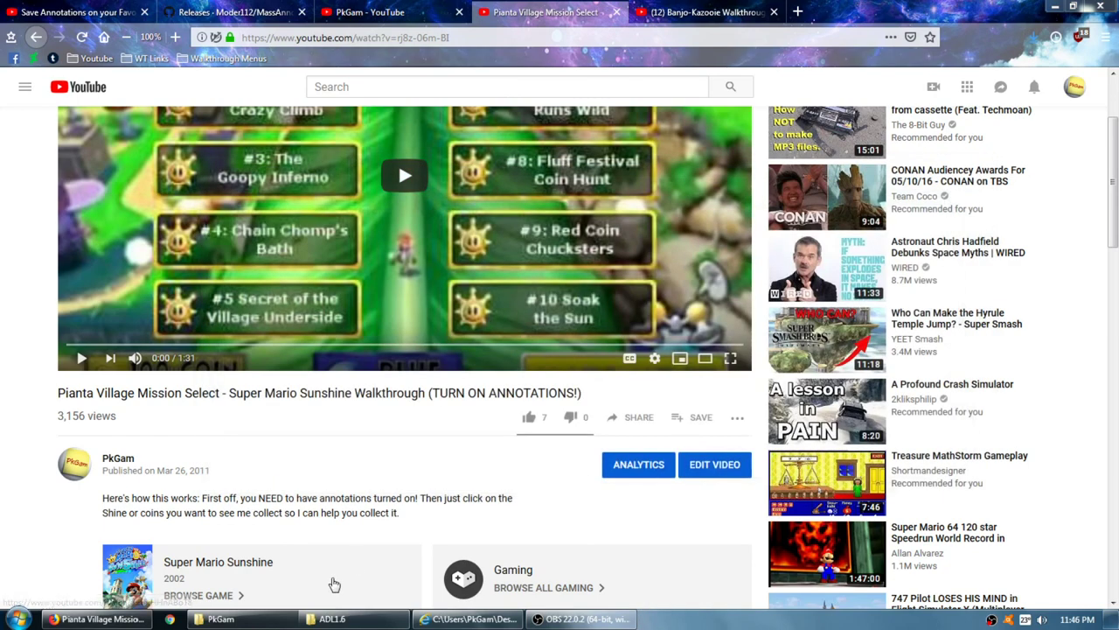
left_click(332, 619)
Step: Run Run.bat, accept the security warning, and let the console download the channel's annotations
double_click(270, 310)
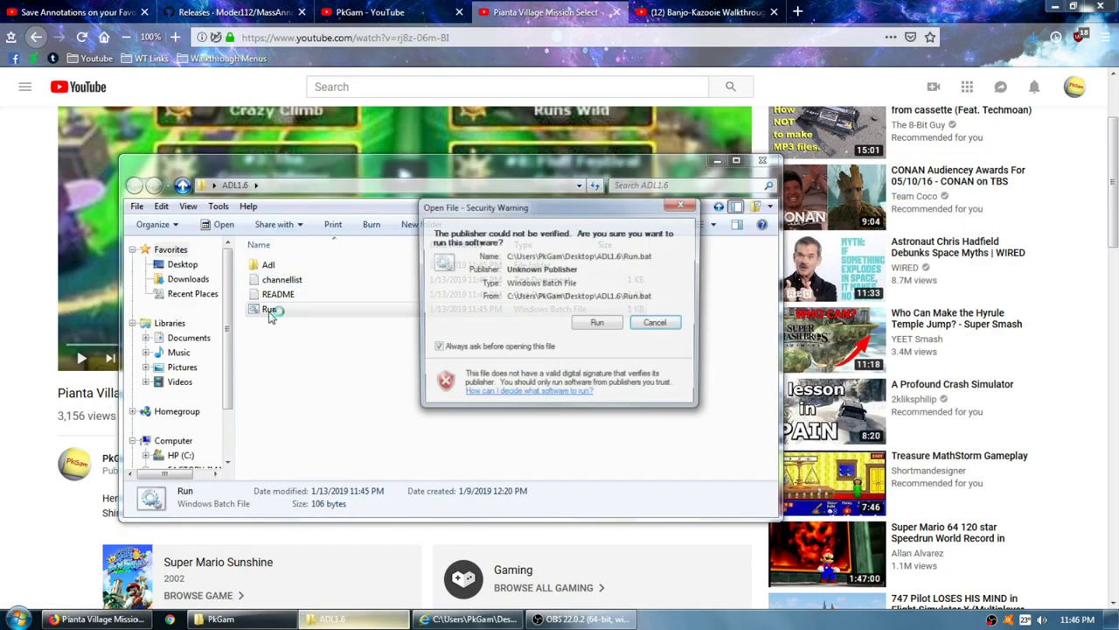
left_click(603, 324)
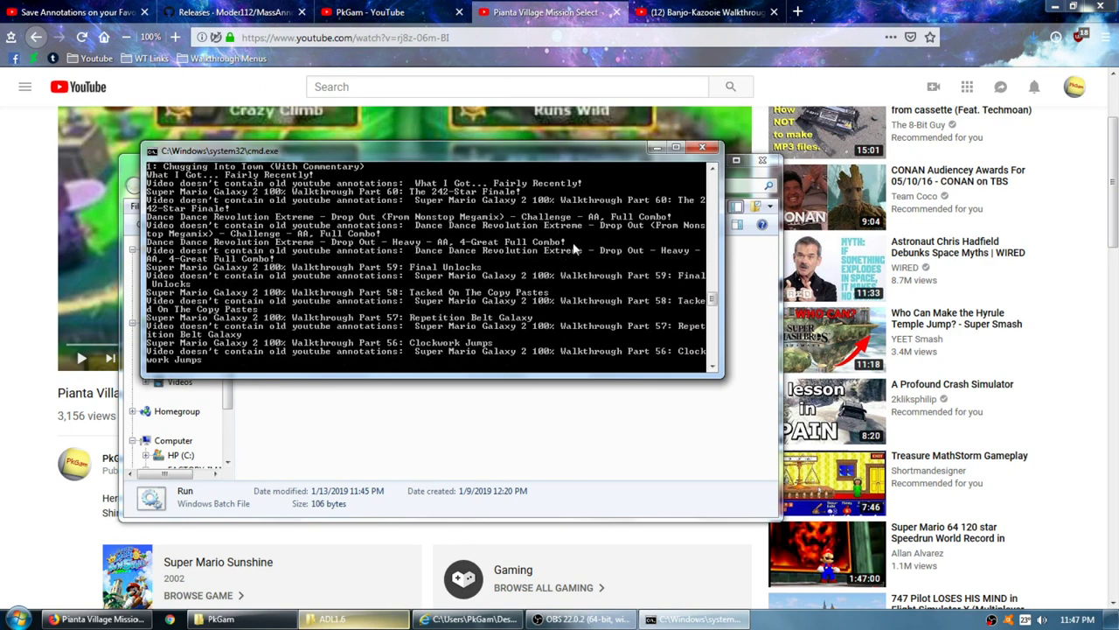
left_click(657, 148)
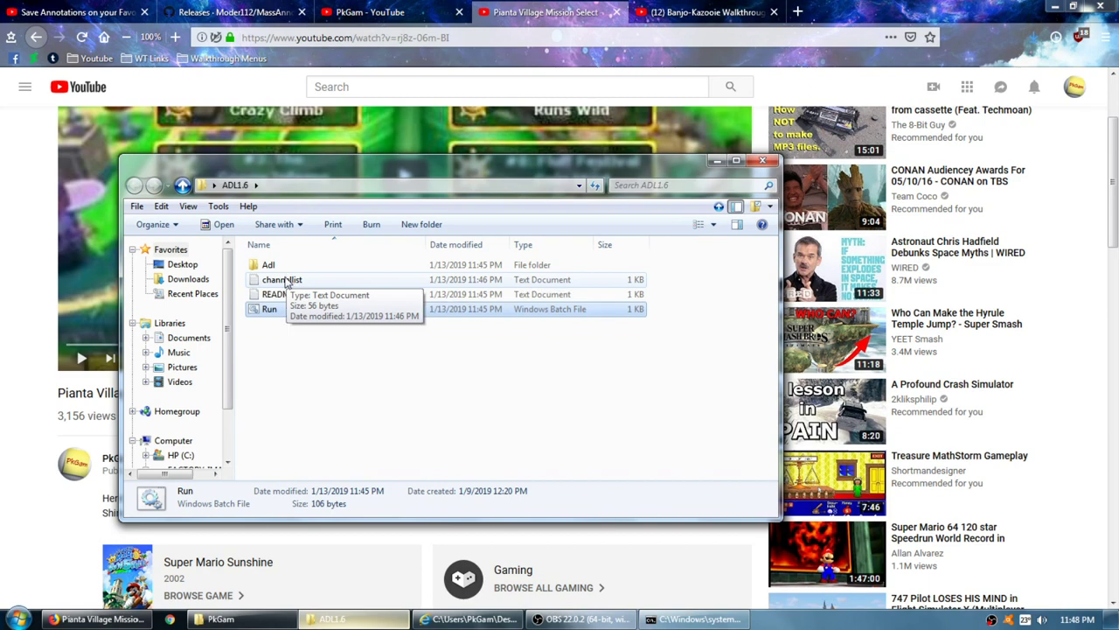
left_click(102, 618)
Step: Open the timestamped download folder, then ADL1.6, then the channel's PkGam folder of XML annotations
left_click(102, 618)
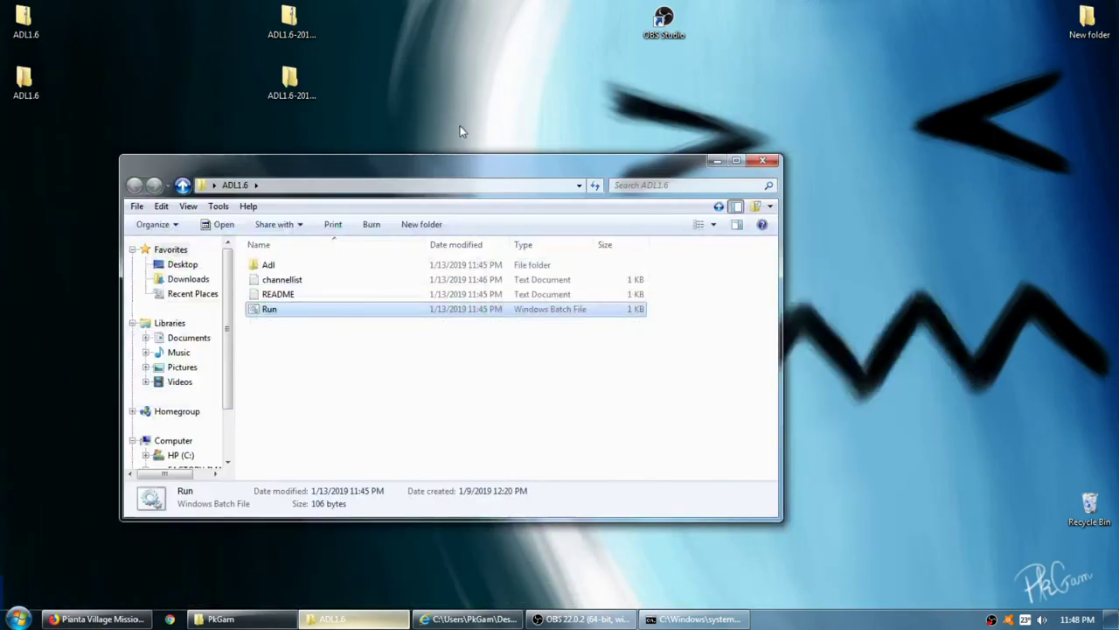
left_click(717, 160)
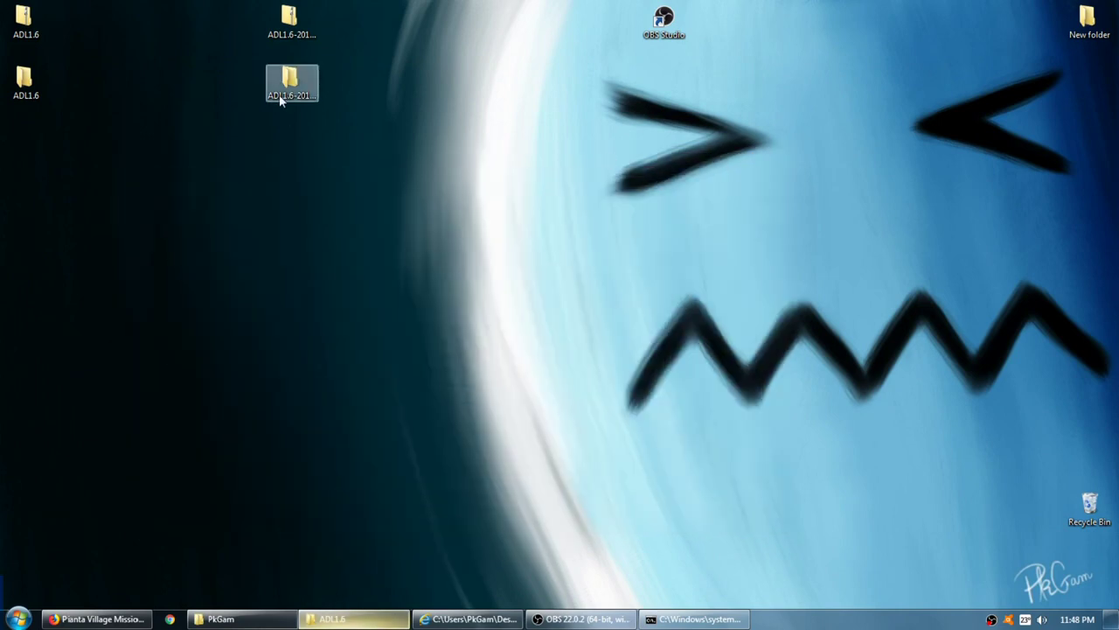
double_click(280, 98)
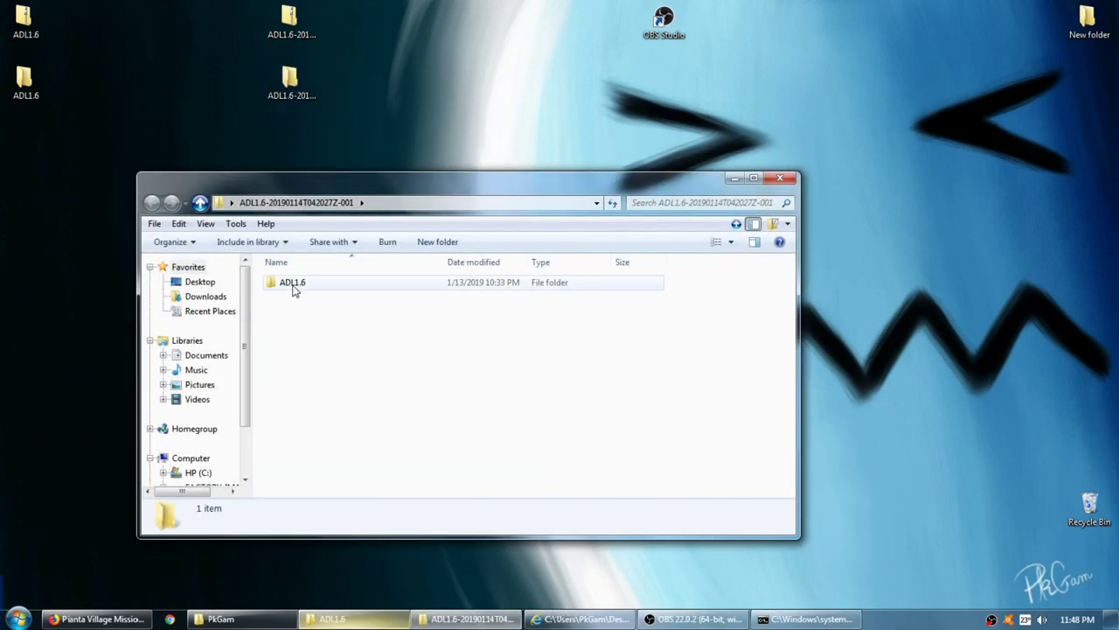
double_click(292, 284)
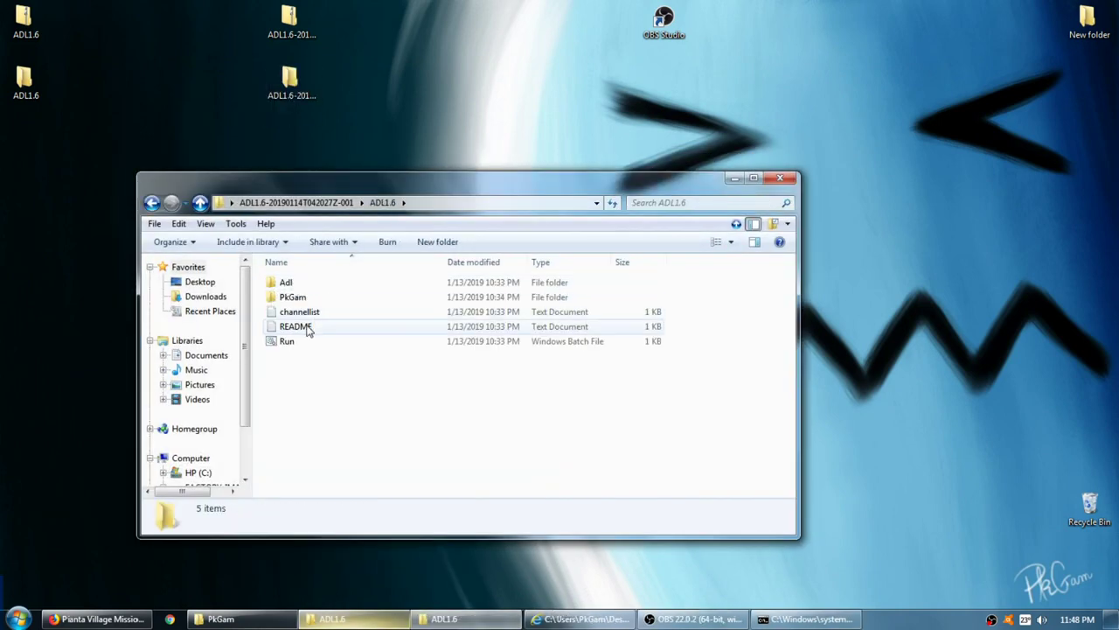
double_click(292, 300)
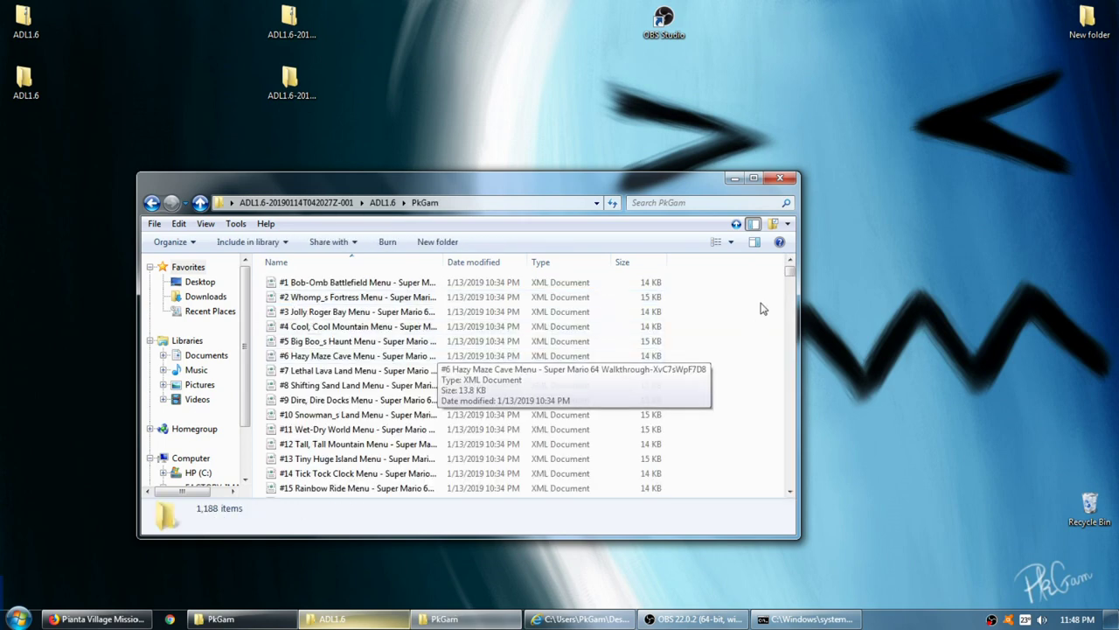
left_click_drag(792, 277, 808, 218)
Step: Scroll through the 1,188 XML files (9.30 MB) to the top, then close PkGam
left_click(780, 177)
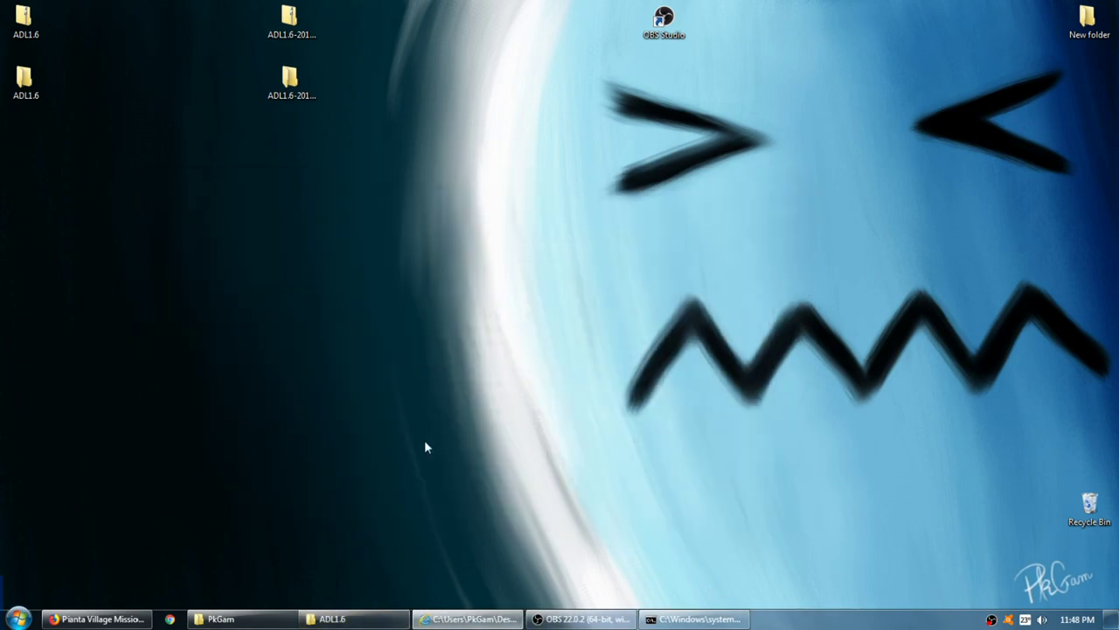
left_click(273, 619)
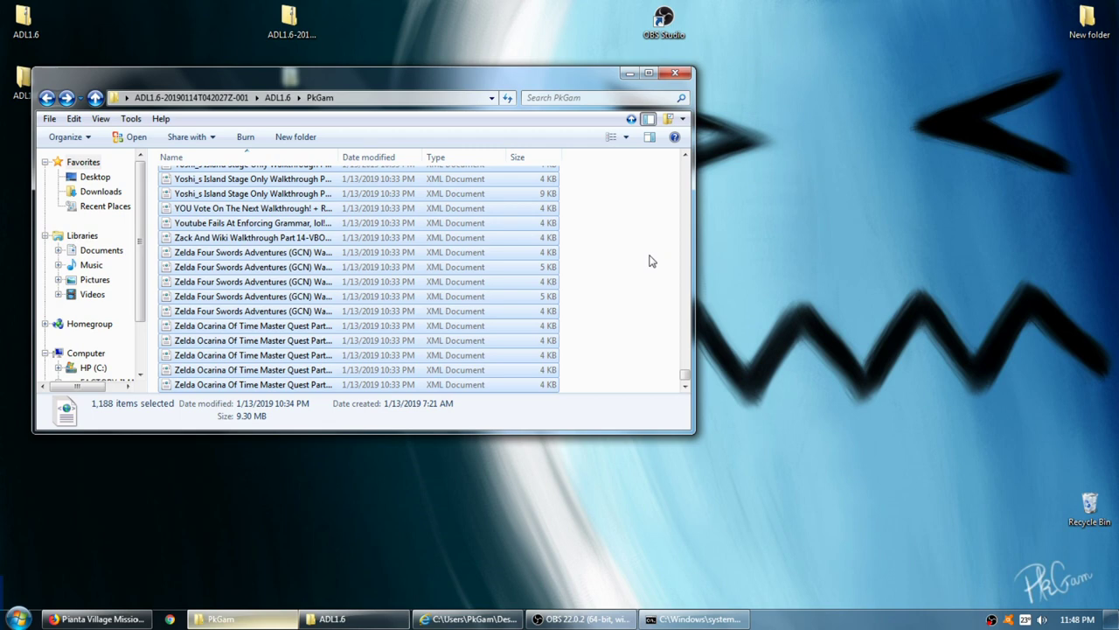
left_click_drag(684, 376, 687, 166)
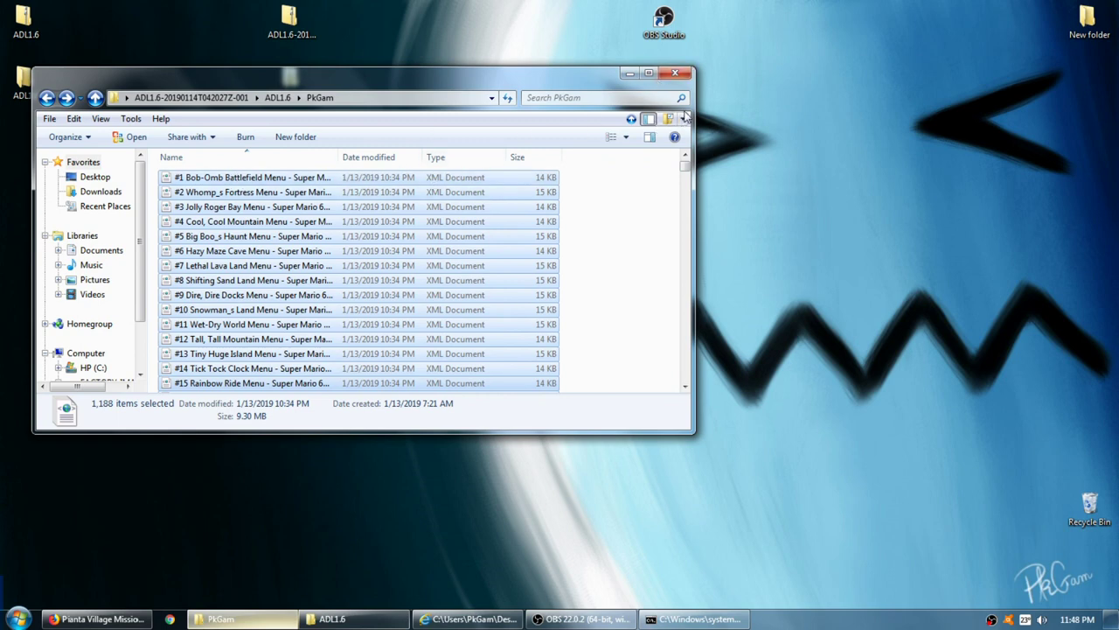
left_click(675, 73)
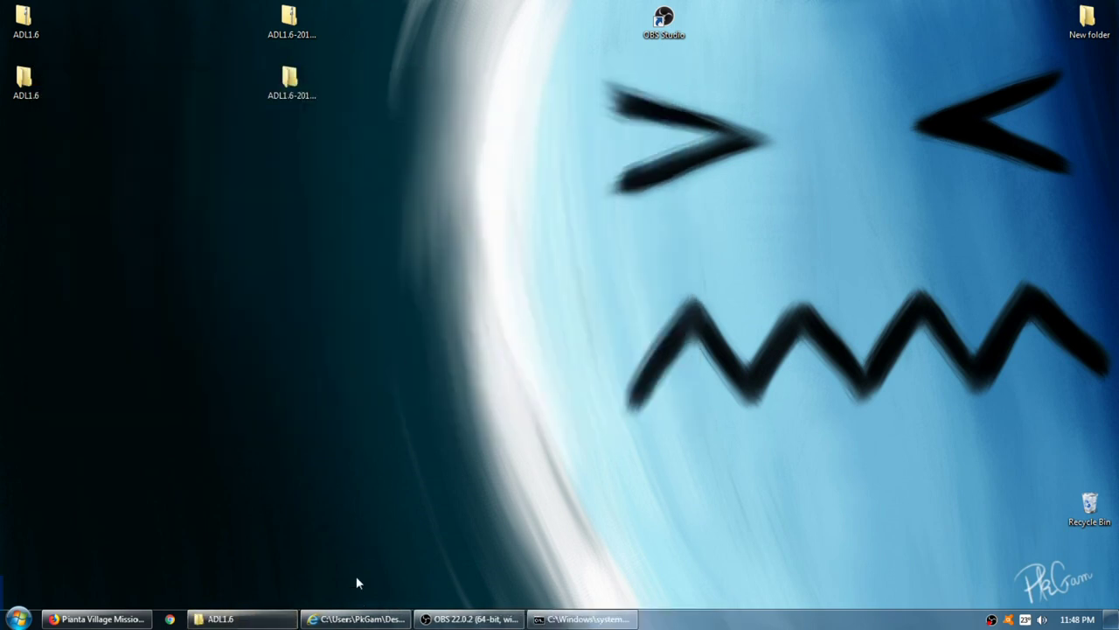
left_click(221, 618)
Step: Close the ADL1.6 folder and highlight the first popup's text in the Audacity Tutorial XML
left_click(774, 164)
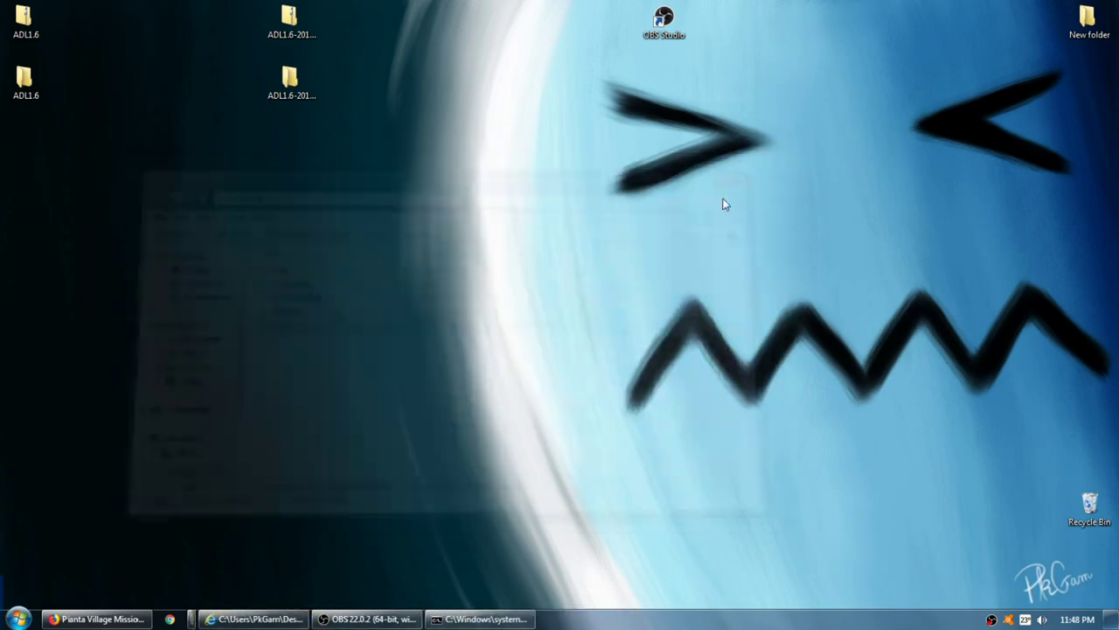
left_click(254, 618)
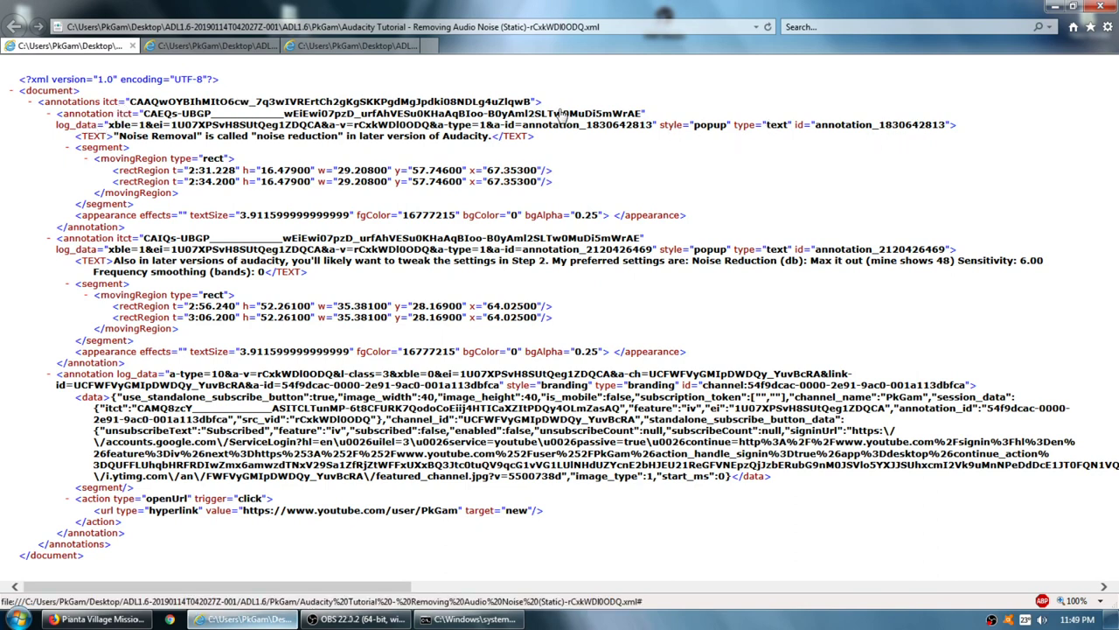
left_click_drag(493, 139, 119, 137)
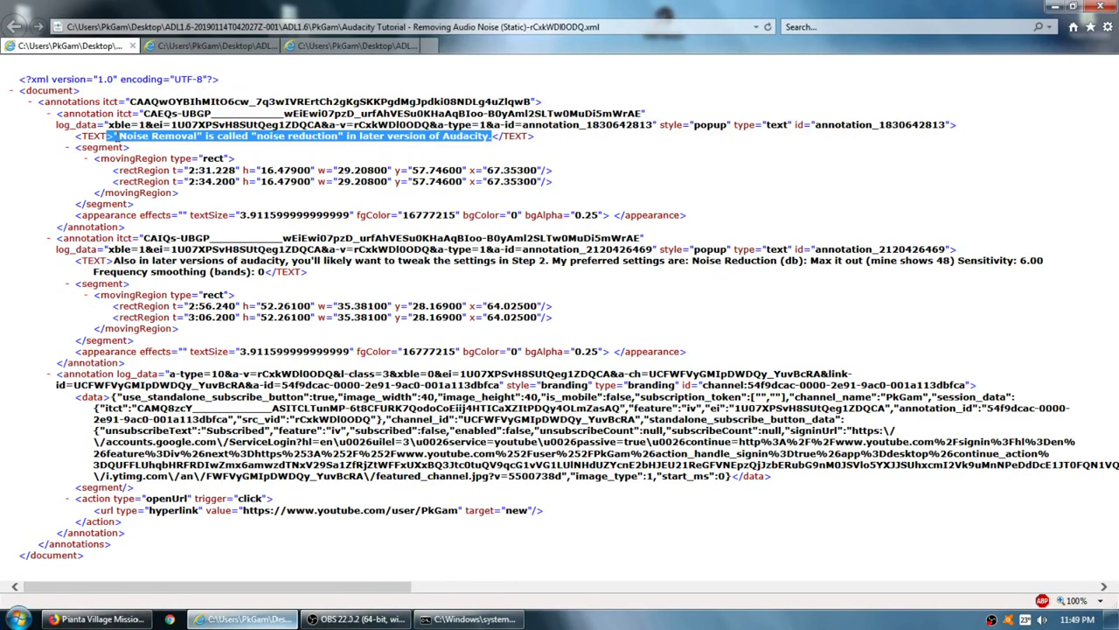
left_click(537, 145)
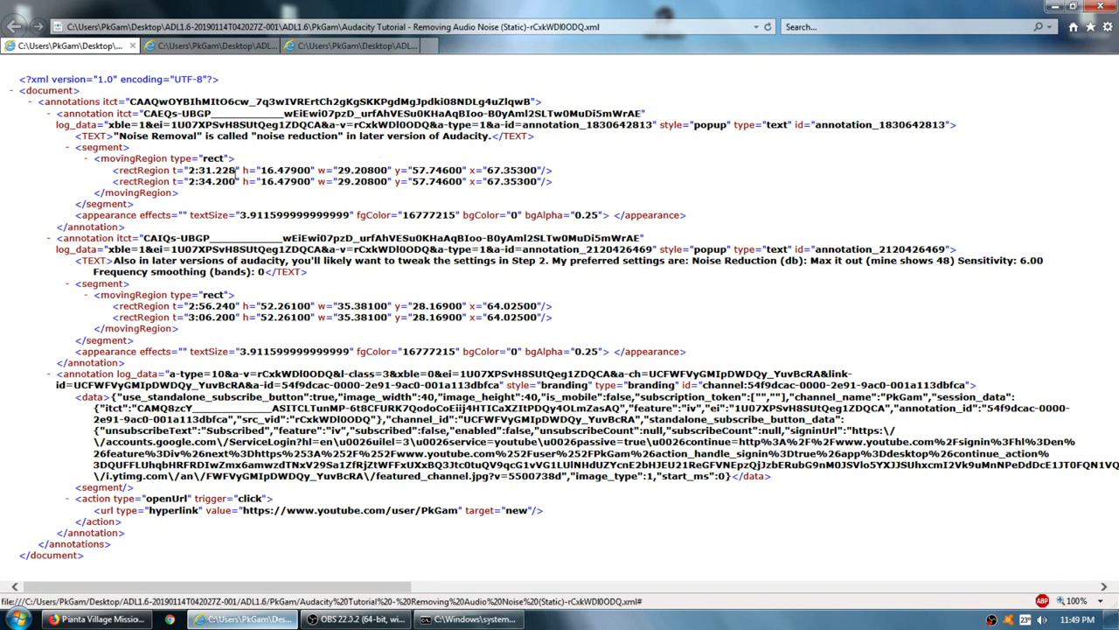
Step: Highlight the popup's 2:31.228 start and 2:34.200 end times in the rectRegion entries
left_click_drag(237, 171, 189, 173)
left_click_drag(236, 182, 200, 181)
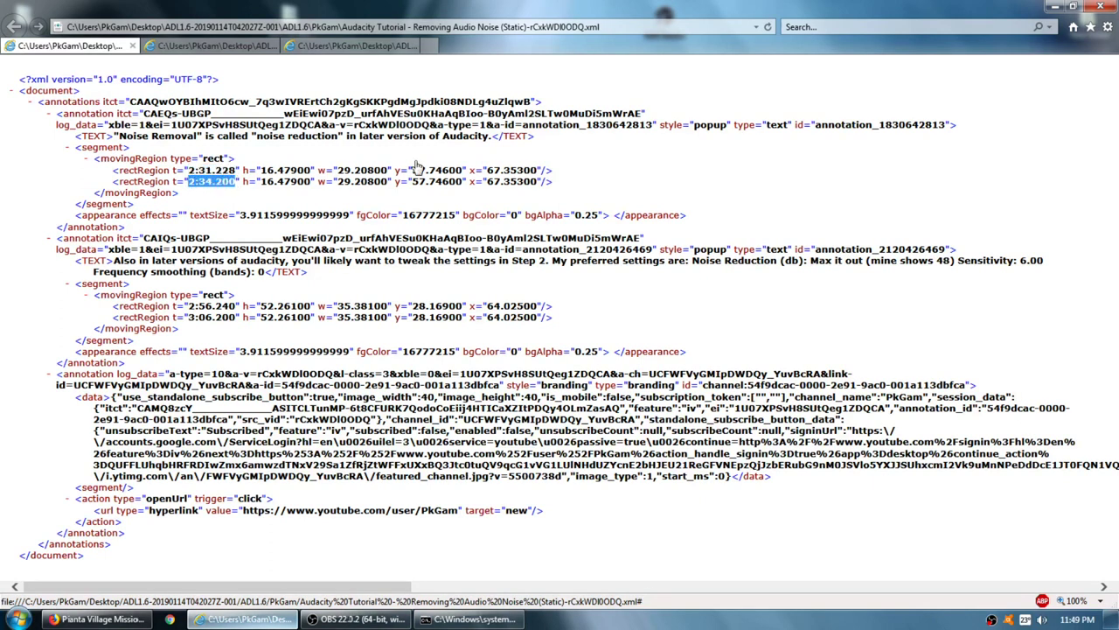
left_click(343, 169)
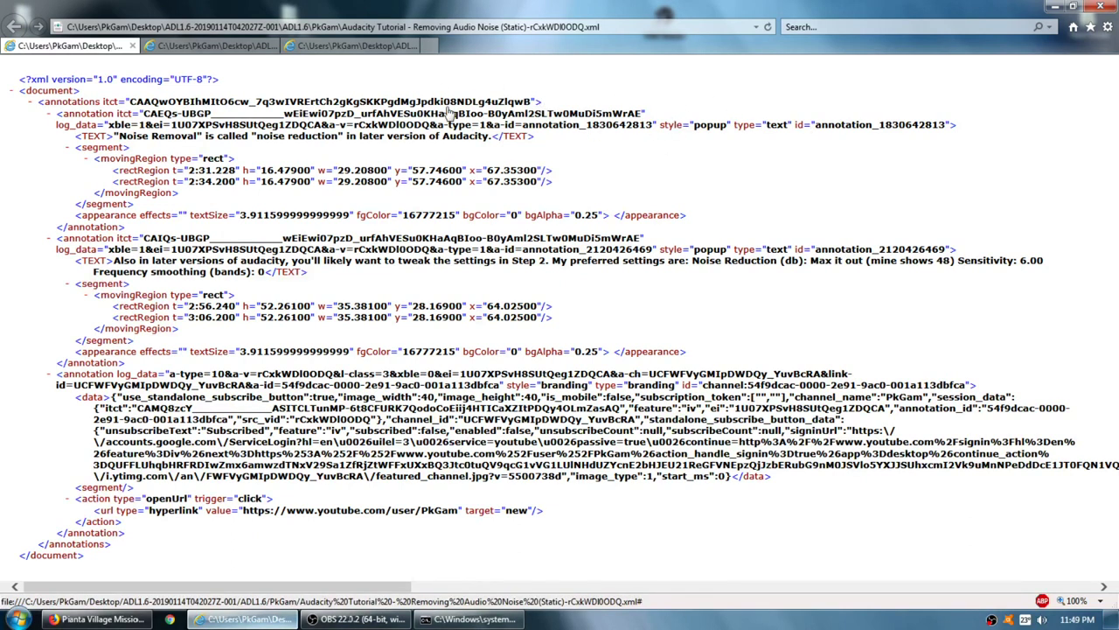
left_click(202, 50)
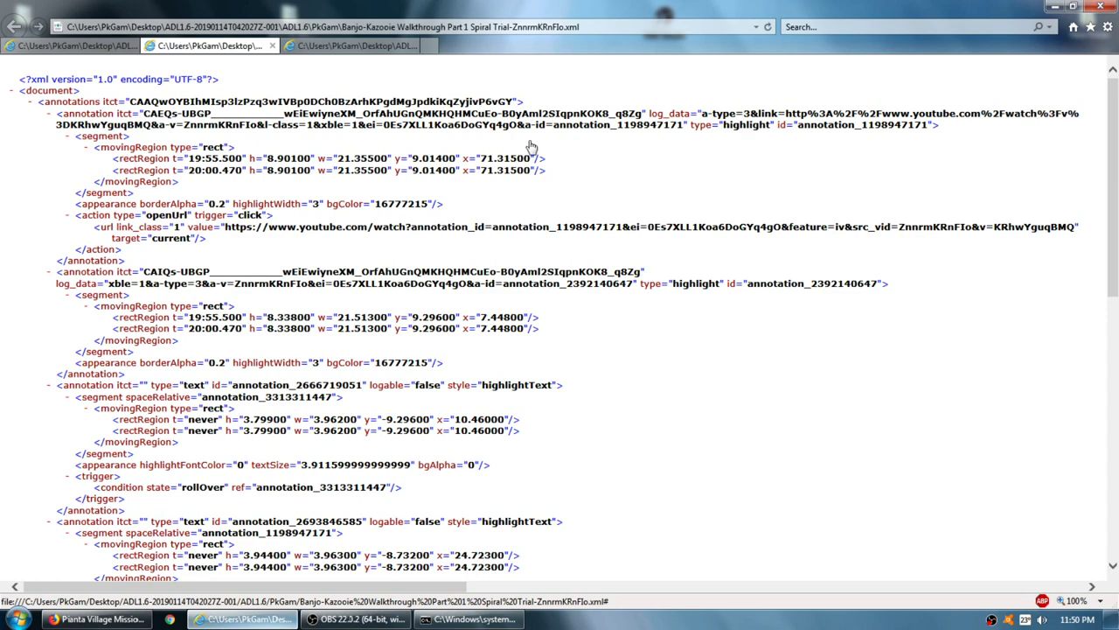
Step: Close the Audacity Tutorial annotations tab and open the Banjo-Kazooie Walkthrough Part 1 video in Firefox
left_click(84, 47)
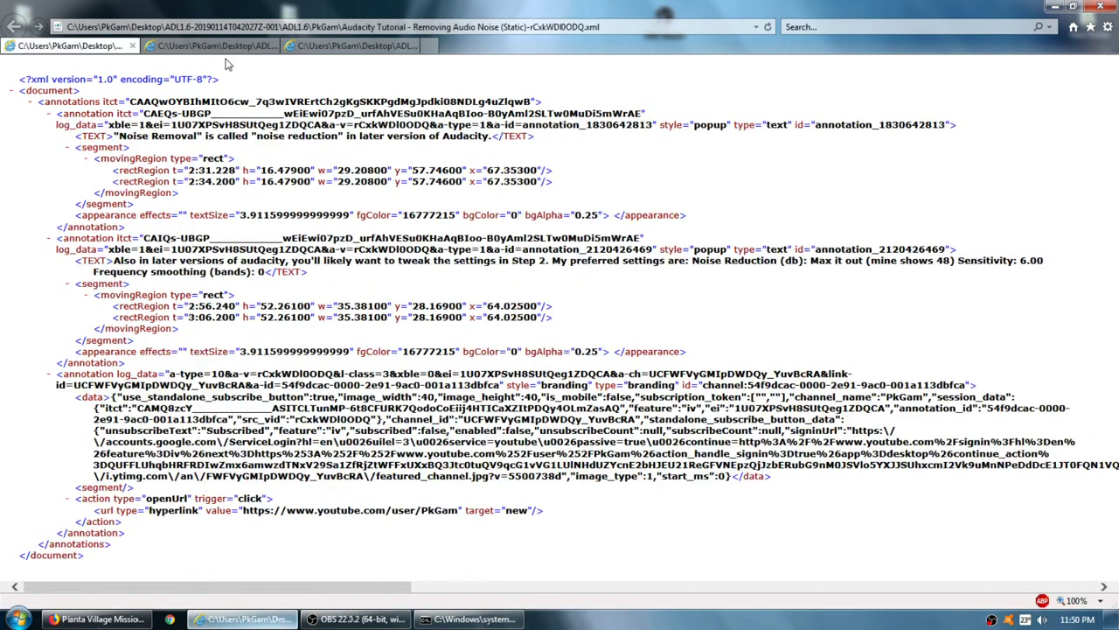
left_click(132, 46)
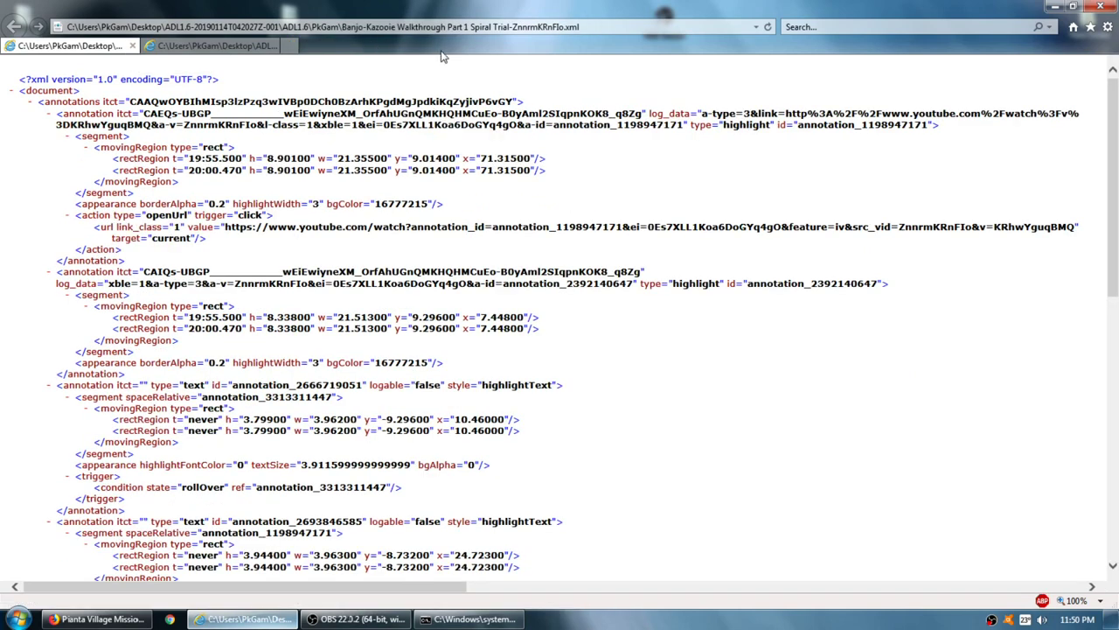
left_click(101, 621)
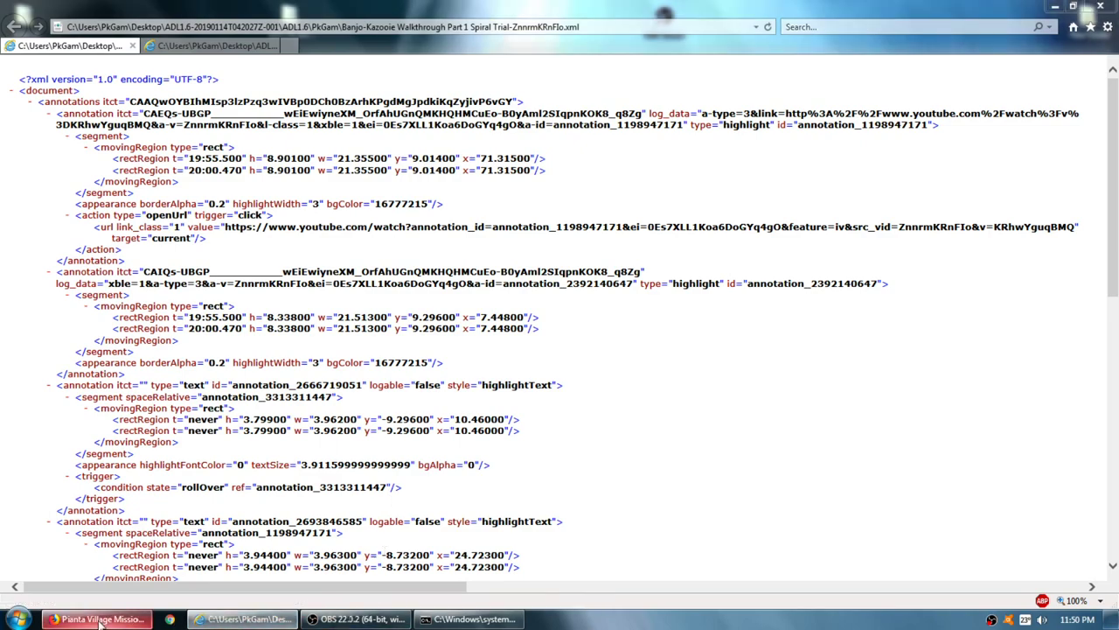
left_click(713, 12)
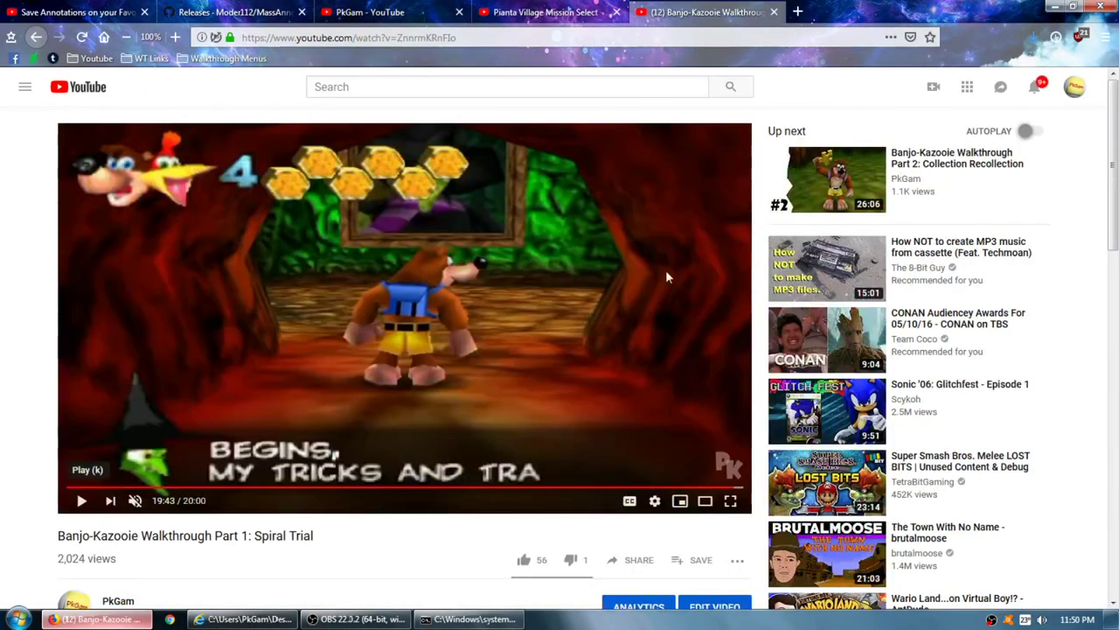
Step: Play Banjo-Kazooie Part 1, pause at 19:57 on the BACK/NEXT annotations, then reopen the XML
left_click(80, 506)
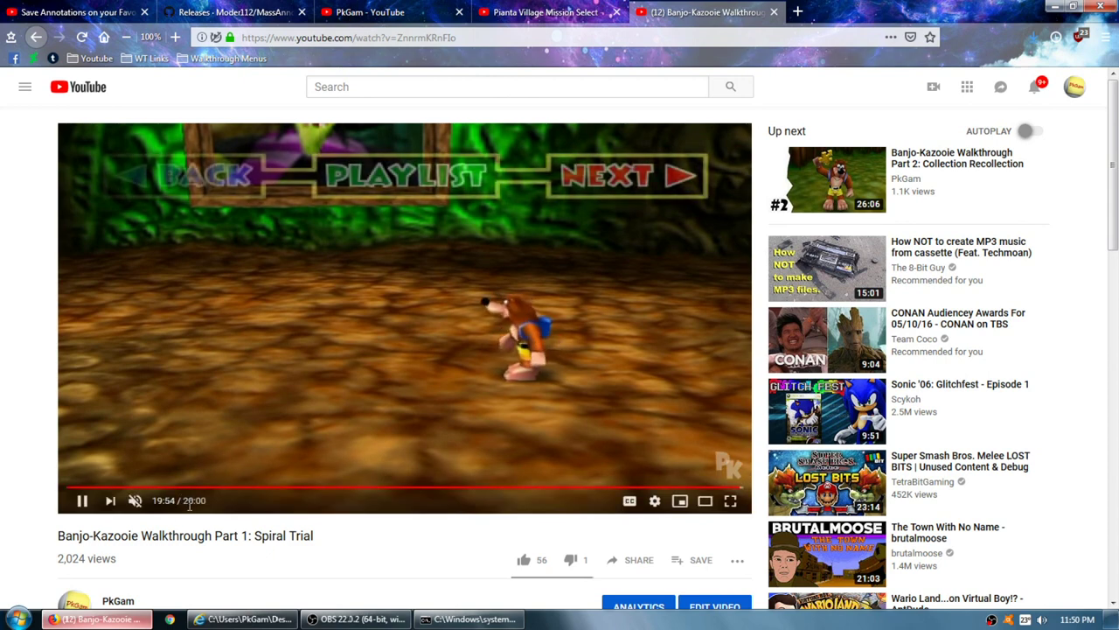
left_click(83, 501)
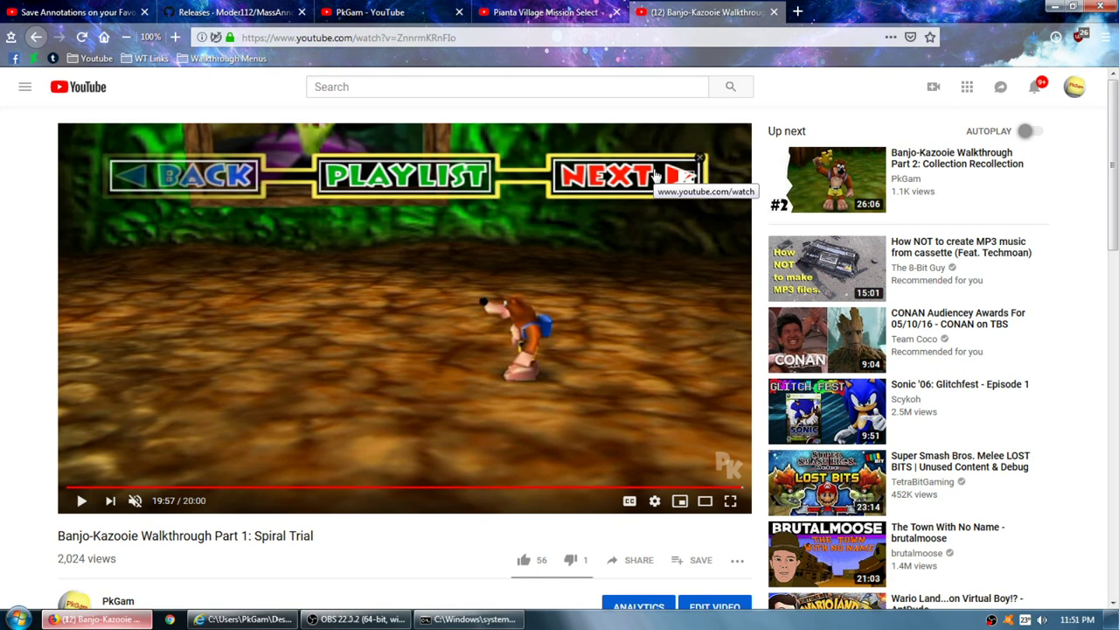
mouse_move(172, 190)
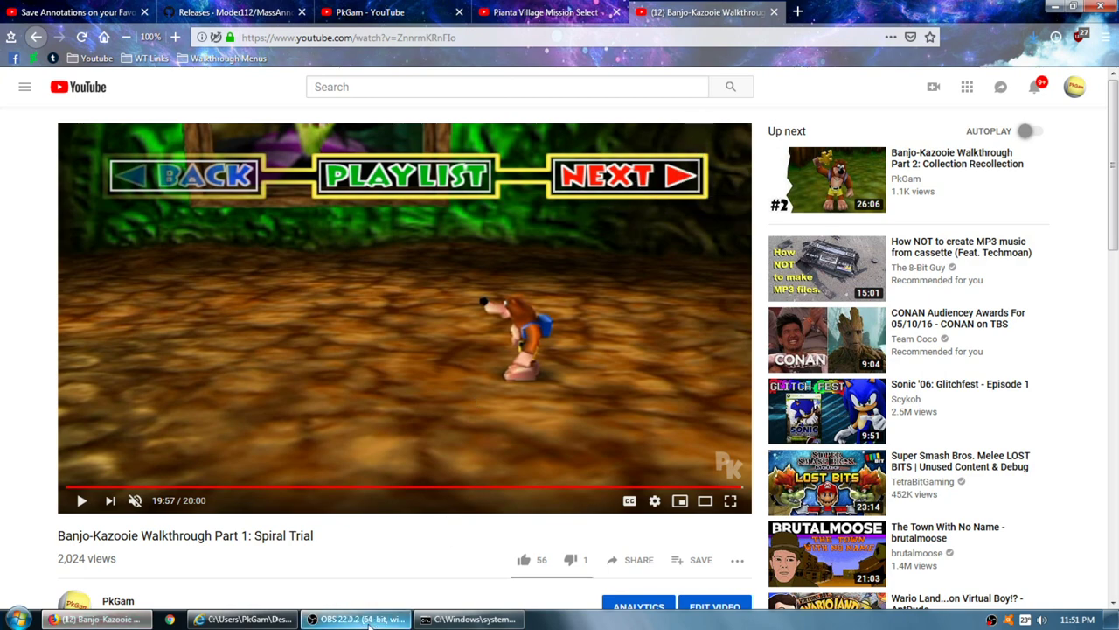
left_click(244, 619)
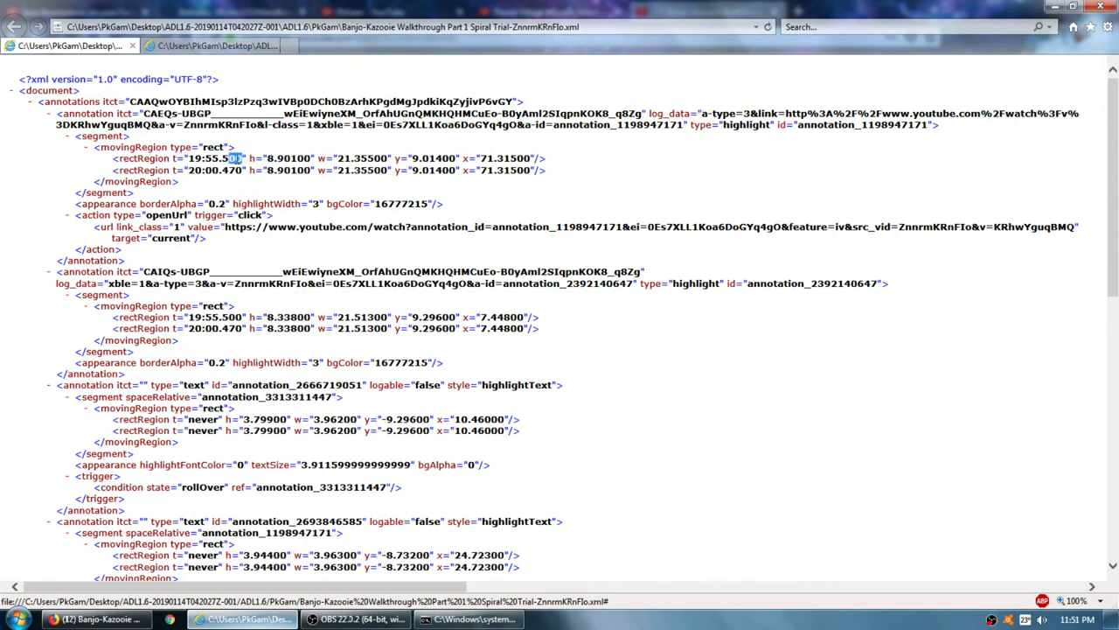
left_click_drag(236, 159, 187, 172)
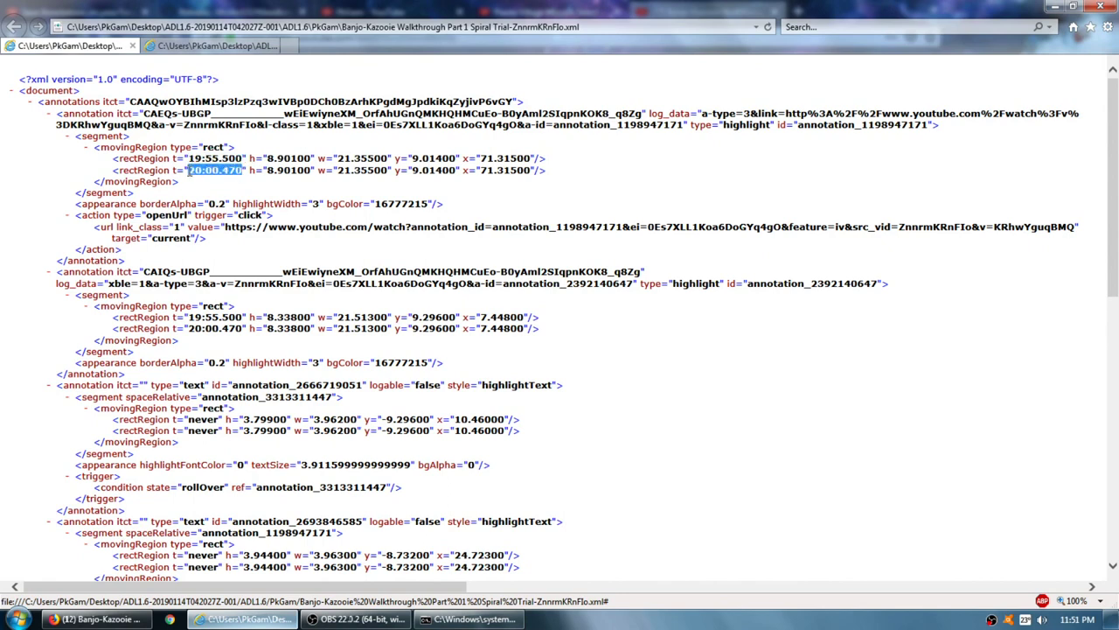
left_click(471, 180)
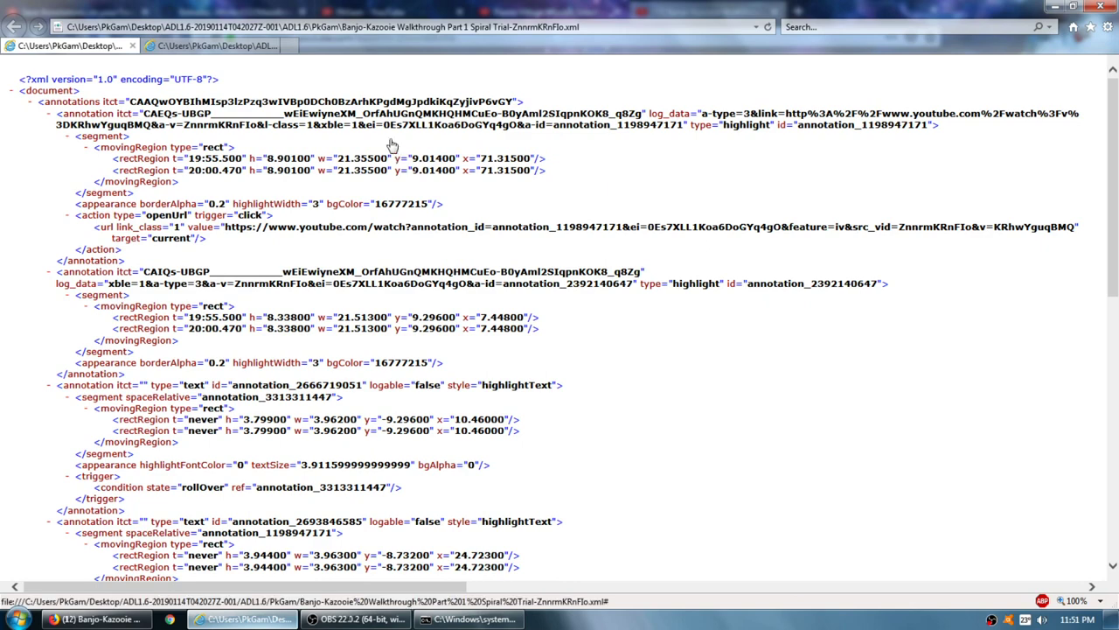
left_click(166, 618)
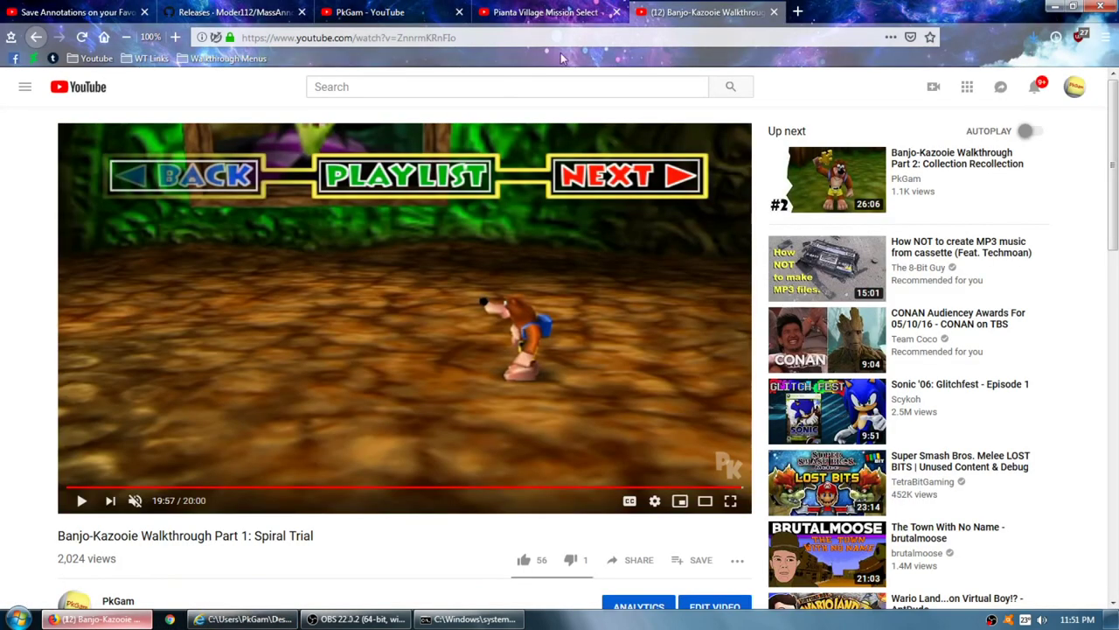
Step: Follow the Pianta Village menu's #1 Chain Chomplets link to Part 25, seek to 17:35, then go back
left_click(549, 12)
scroll(540, 232, "up", 3)
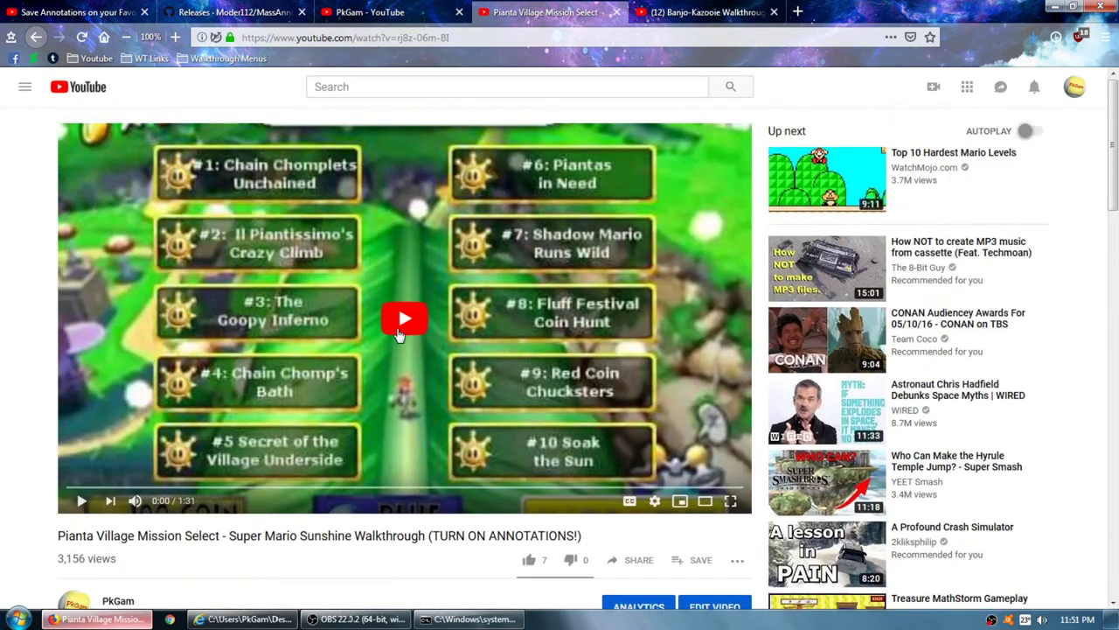
left_click(81, 500)
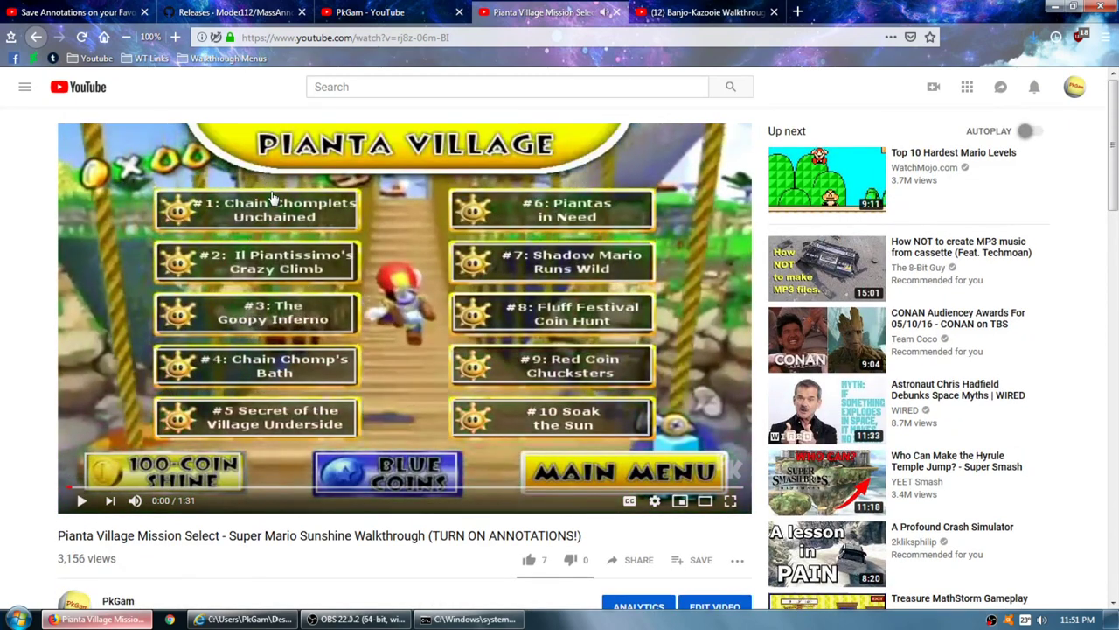
left_click(288, 264)
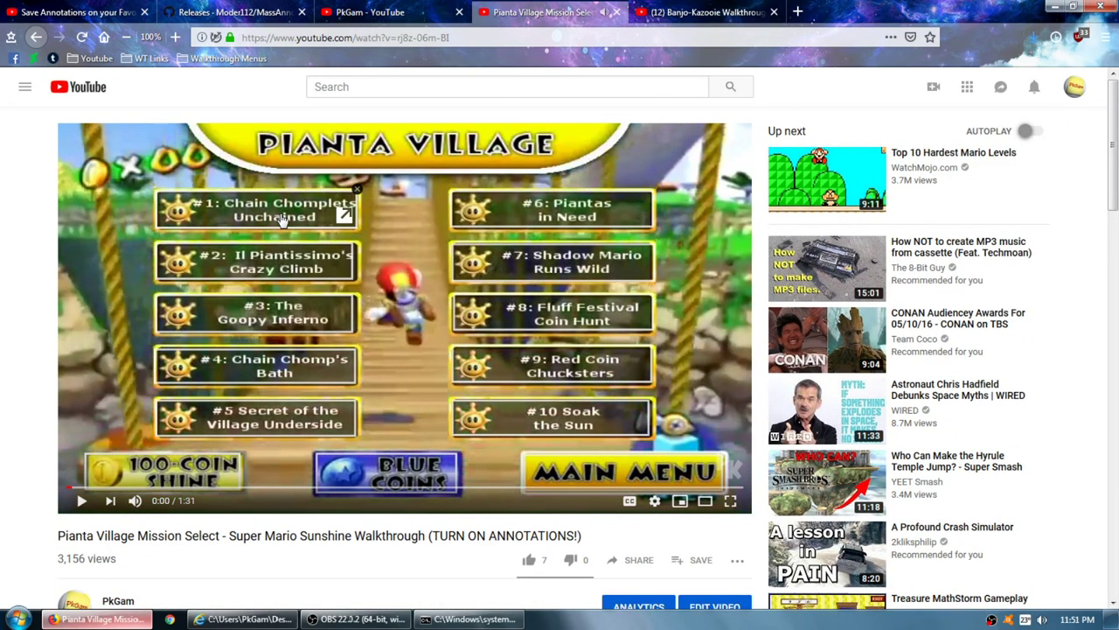
left_click(281, 221)
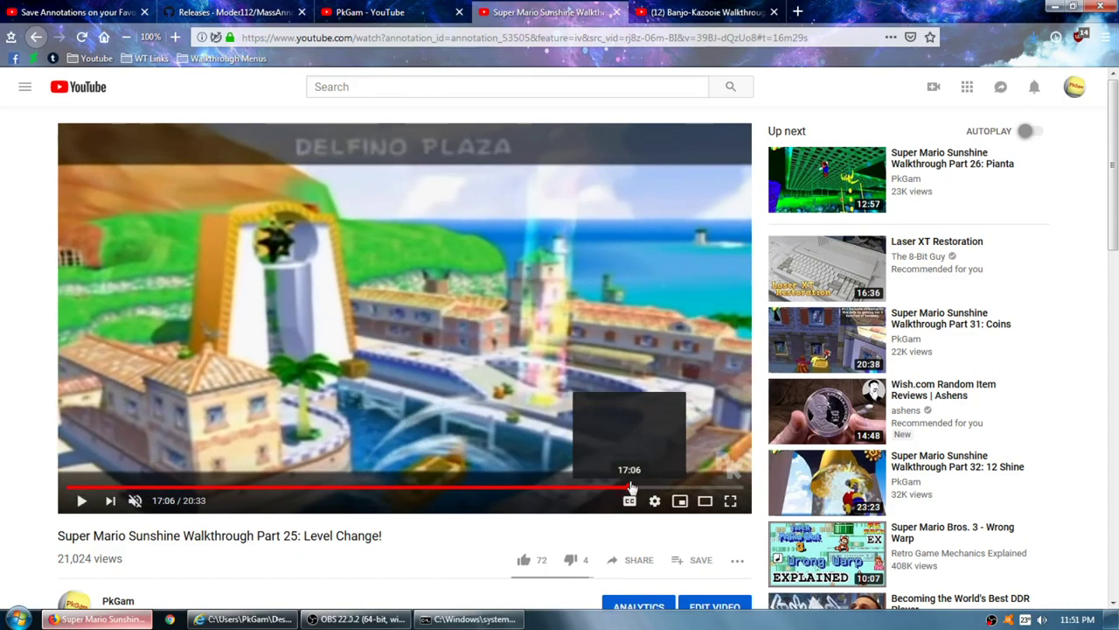
left_click(631, 488)
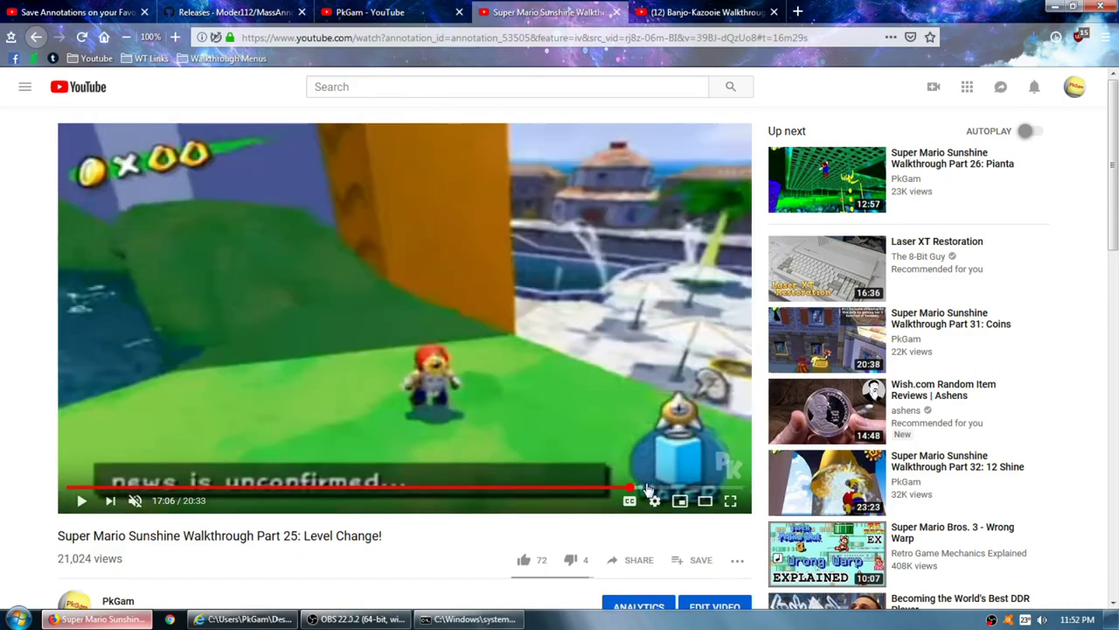
left_click(647, 488)
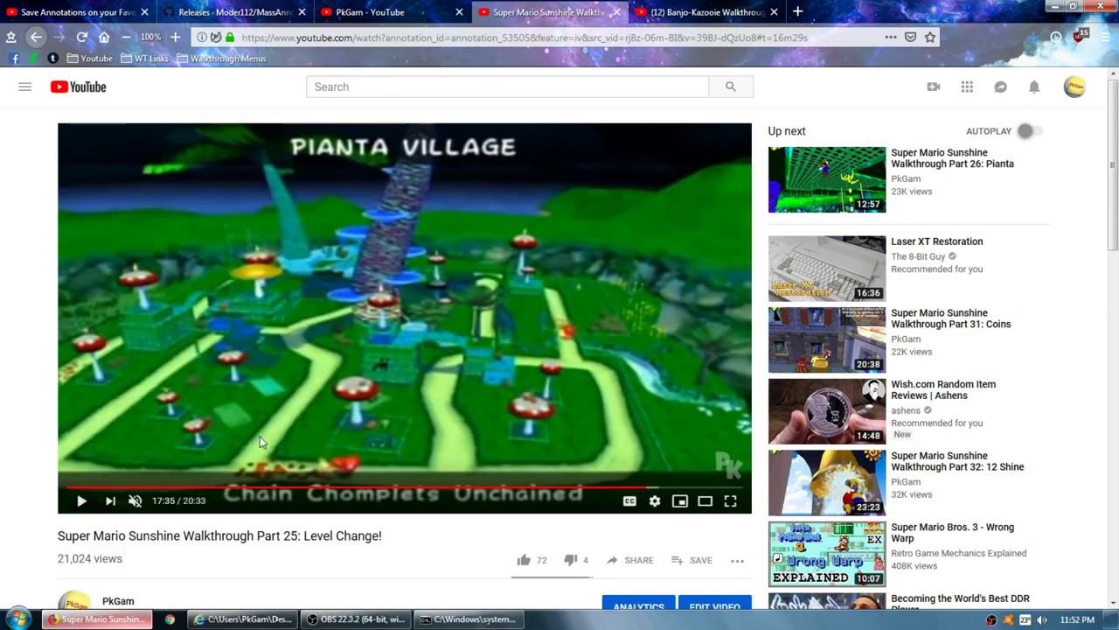
left_click(35, 37)
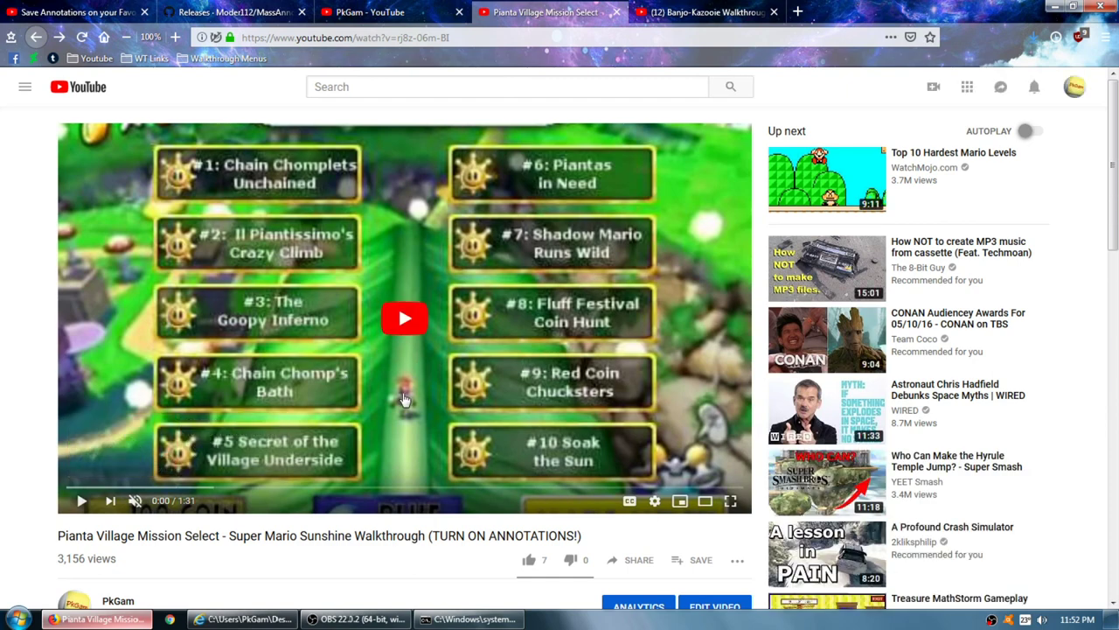
scroll(404, 399, "down", 5)
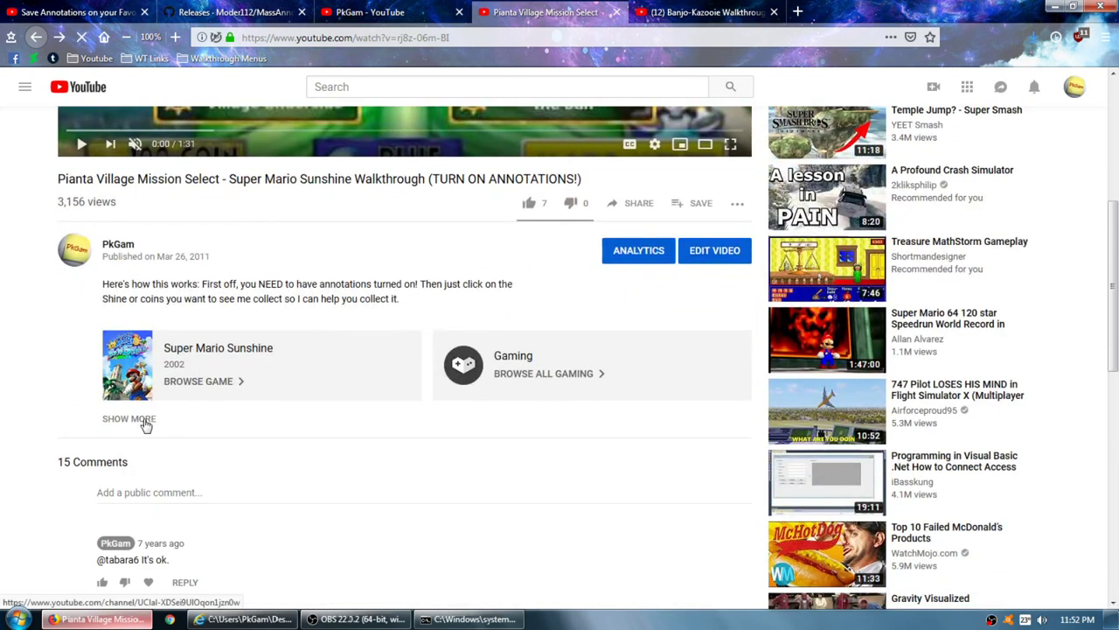
Step: Expand the Pianta Village description to show its mission links, then go back to the Banjo-Kazooie XML
left_click(143, 419)
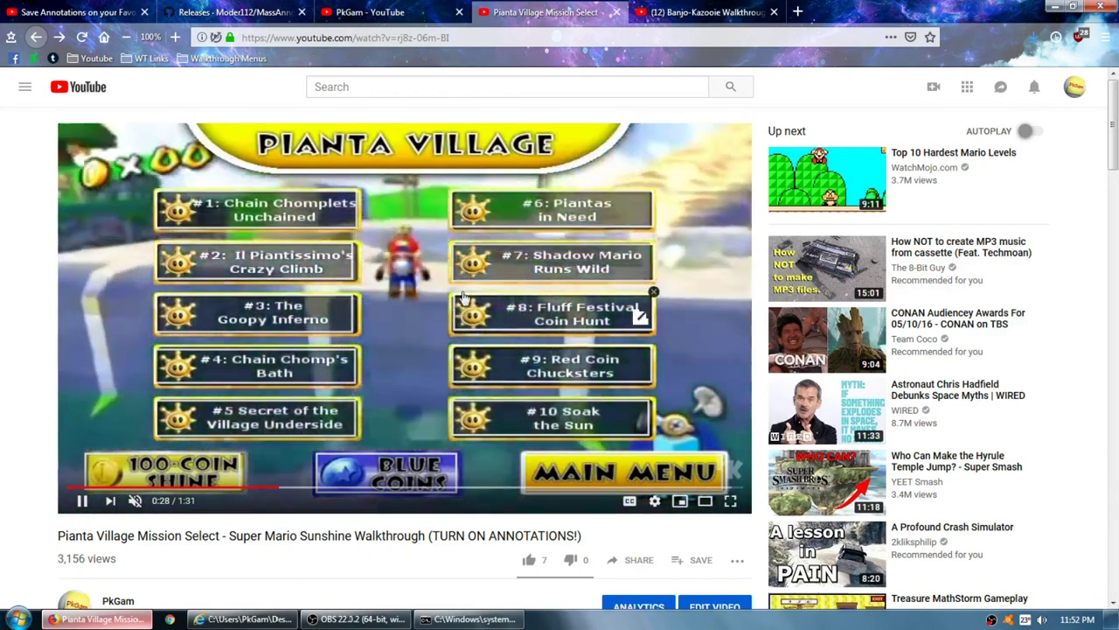
key("alt+Tab")
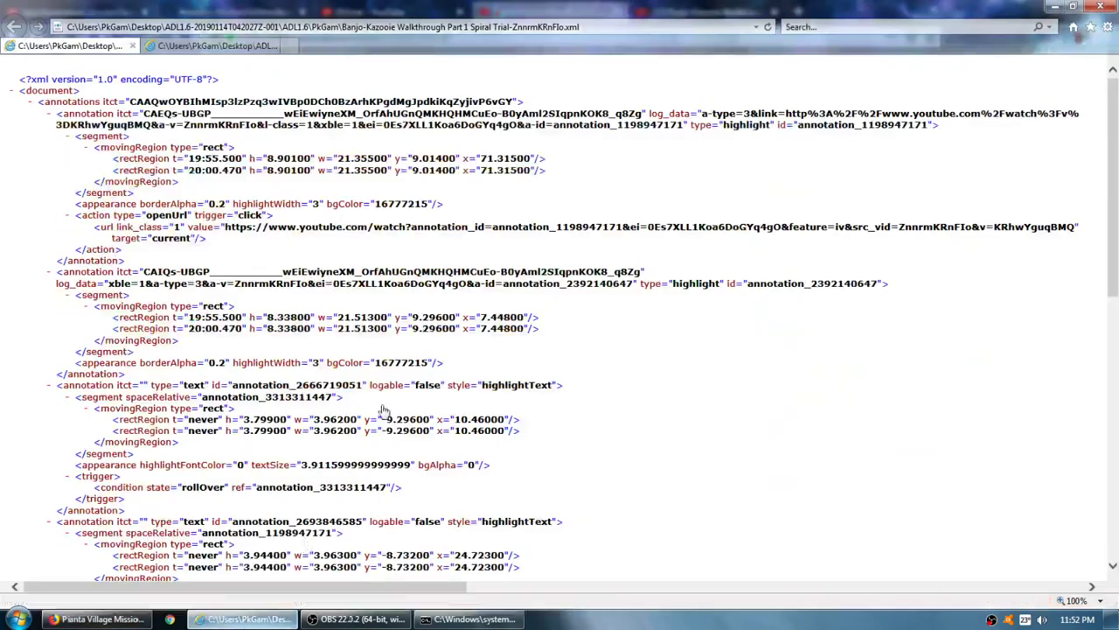
Step: Bring up the Pianta Village Mission Select annotations XML tab, then minimise Internet Explorer
scroll(501, 301, "down", 12)
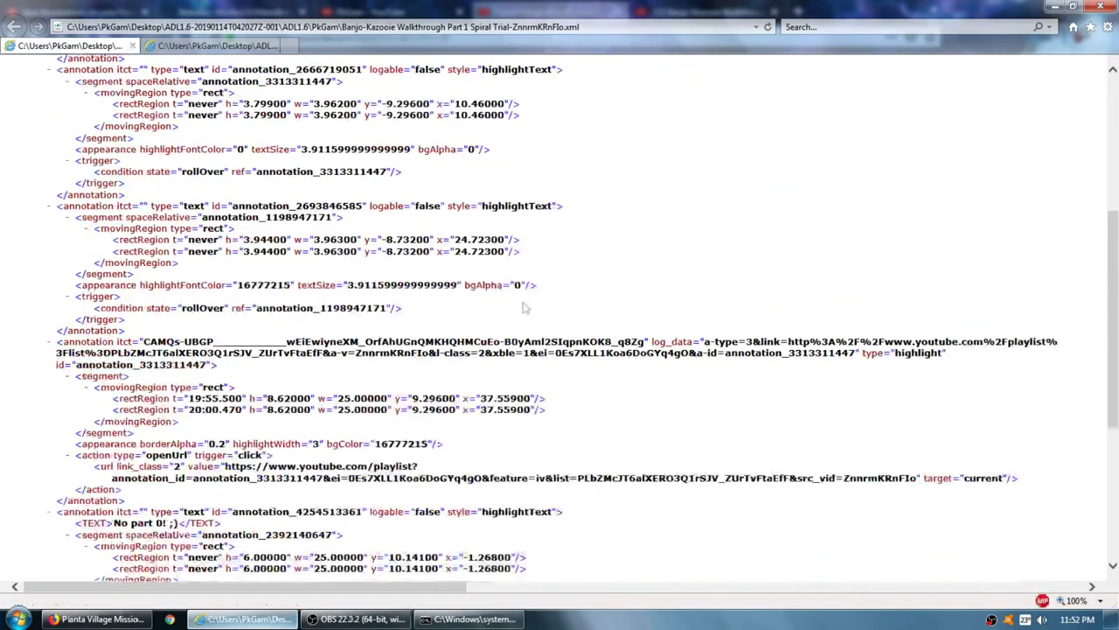
scroll(501, 368, "up", 10)
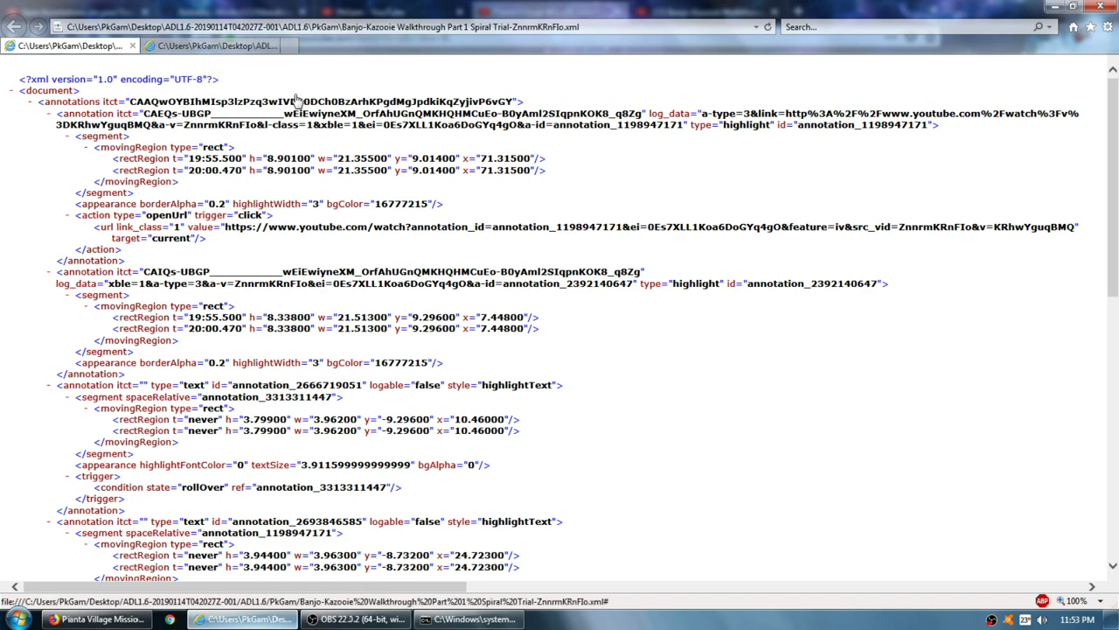
left_click(247, 48)
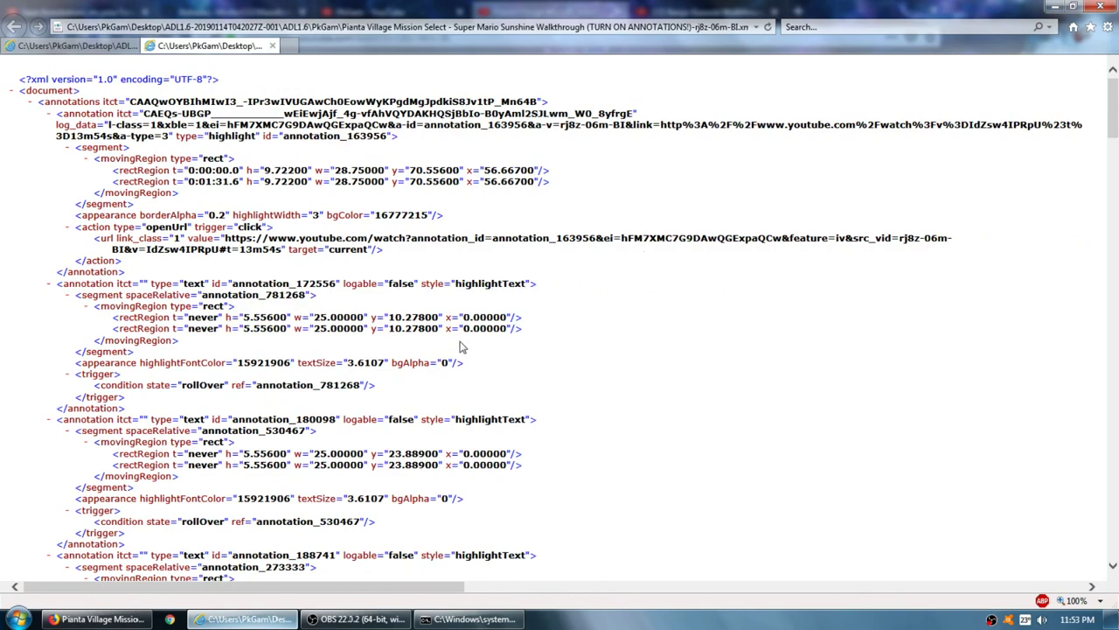
key("super+d")
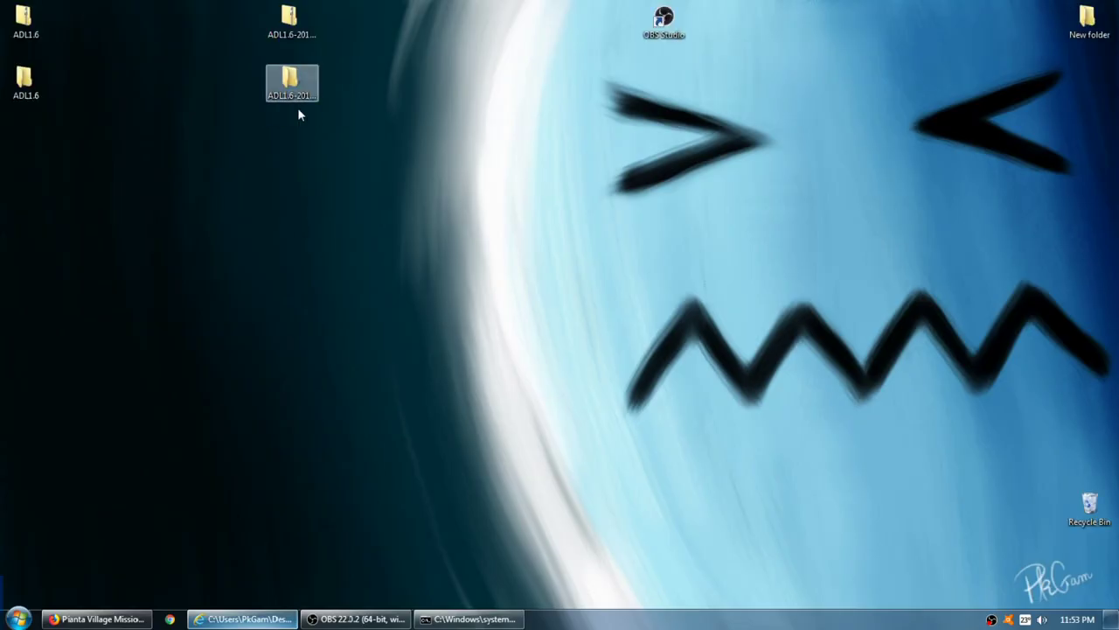
Step: Open ADL1.6 > ADL1.6 > channel folder, marquee-select all 1,188 XML files, then return to the Save Annotations video
double_click(297, 103)
double_click(295, 268)
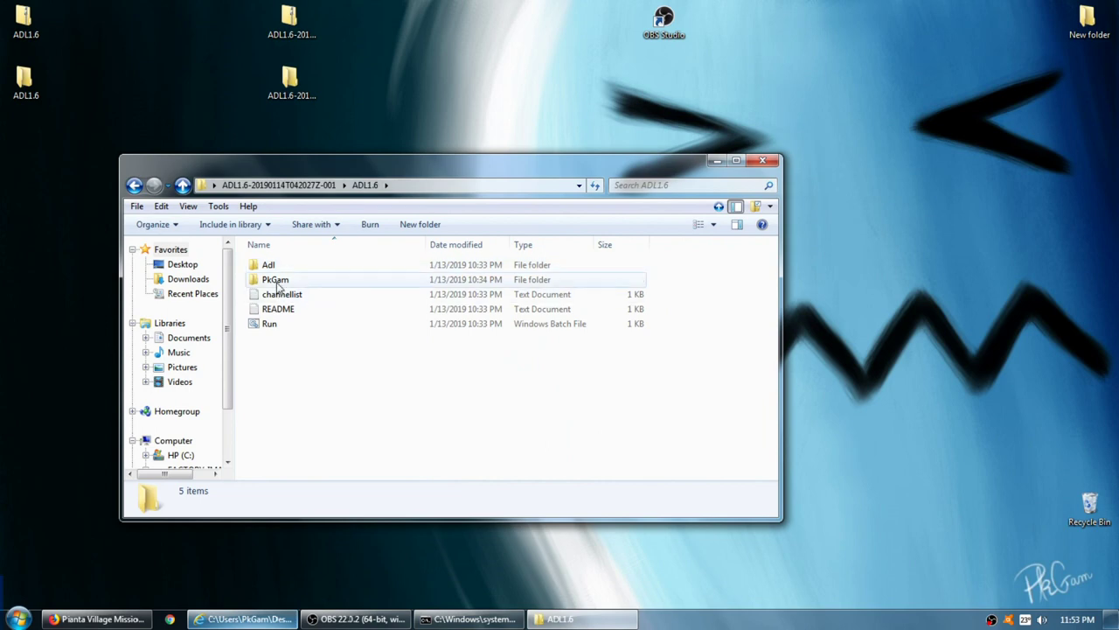
double_click(277, 281)
left_click_drag(246, 271, 550, 584)
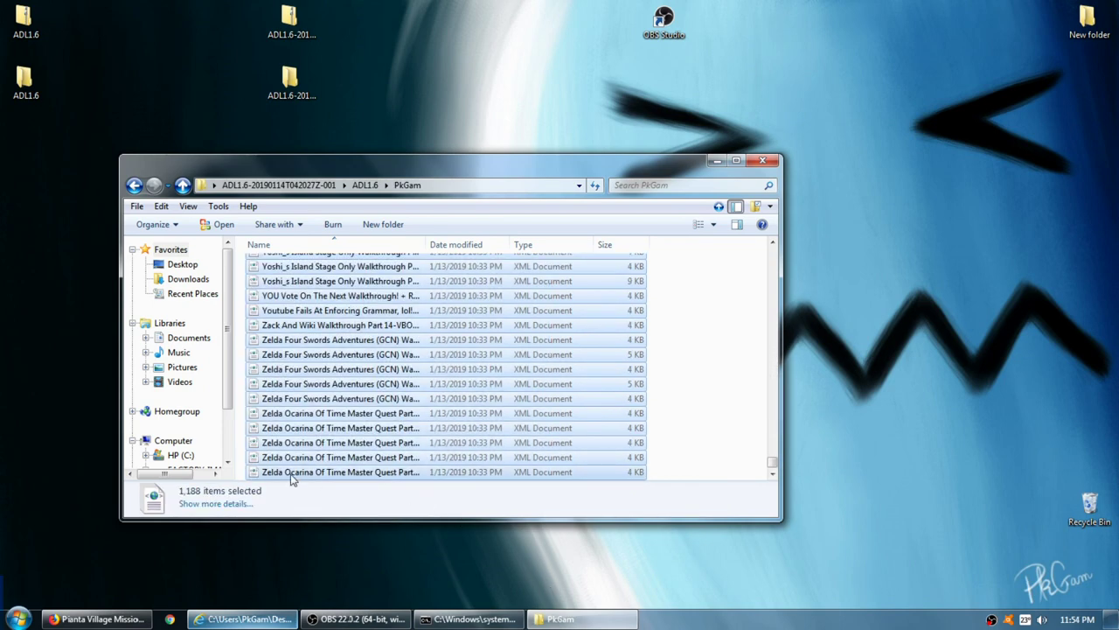
left_click(210, 505)
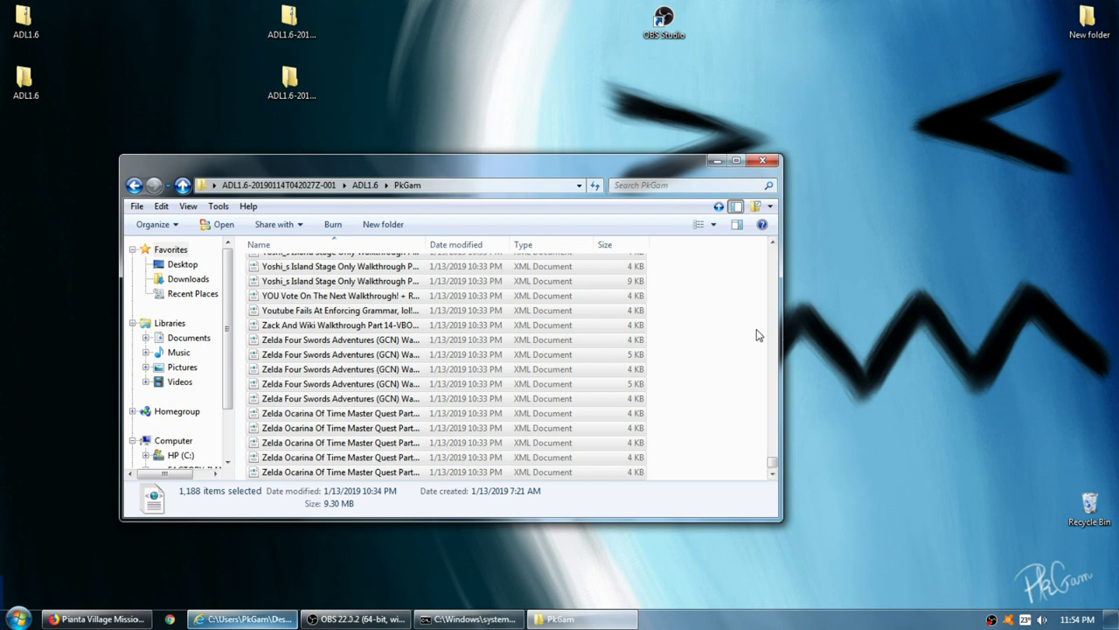
left_click(96, 619)
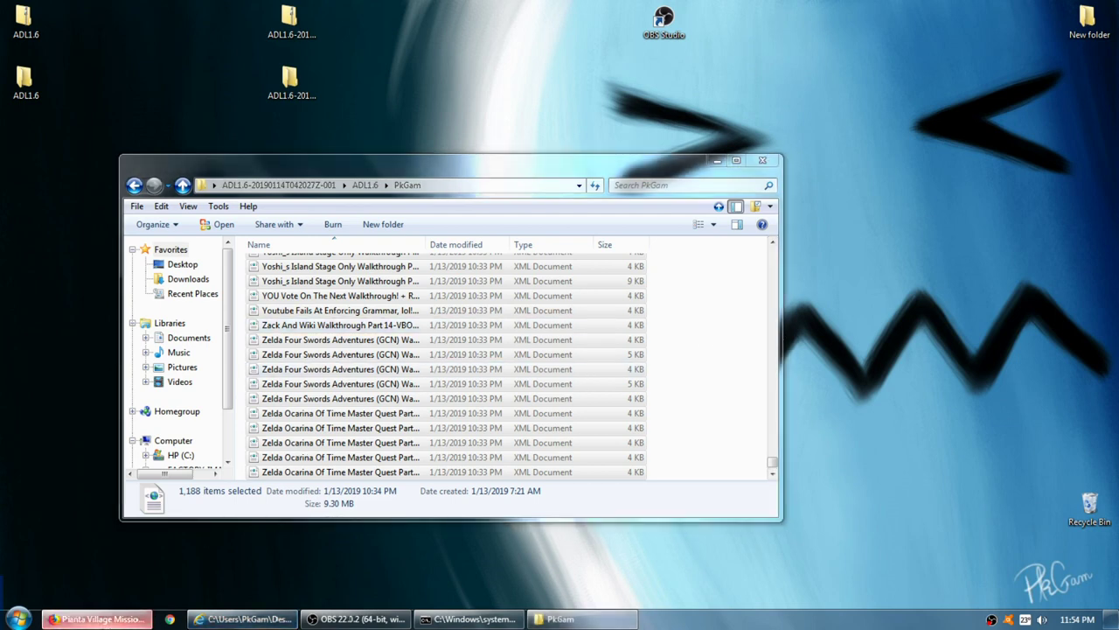
left_click(69, 21)
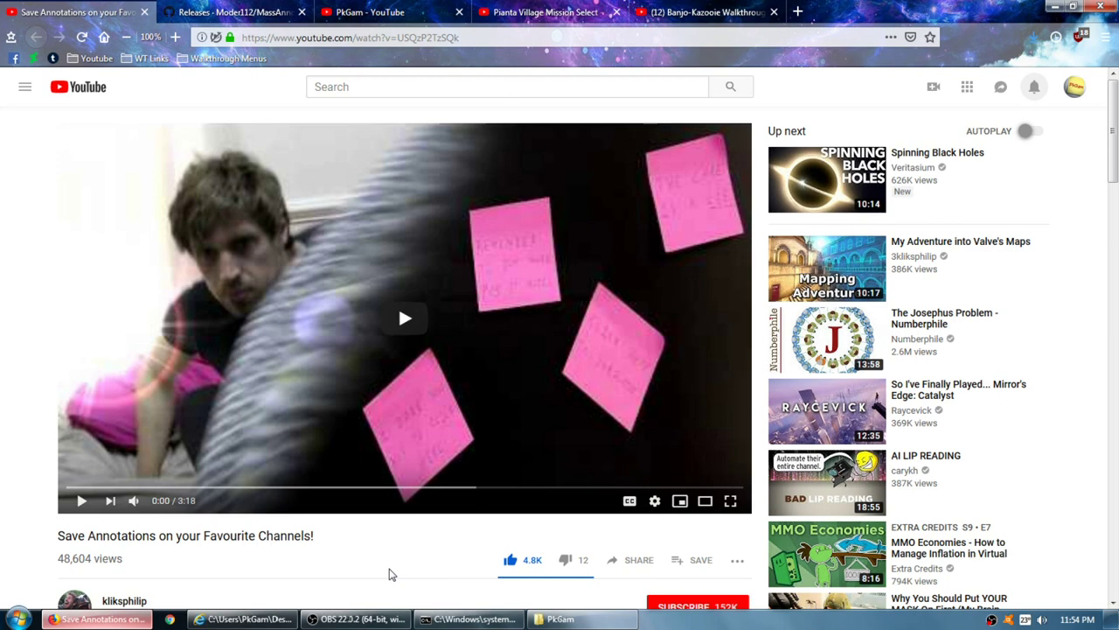
Step: Glance at the Banjo-Kazooie walkthrough, return to Pianta Village Mission Select, then bring Internet Explorer forward
left_click(560, 12)
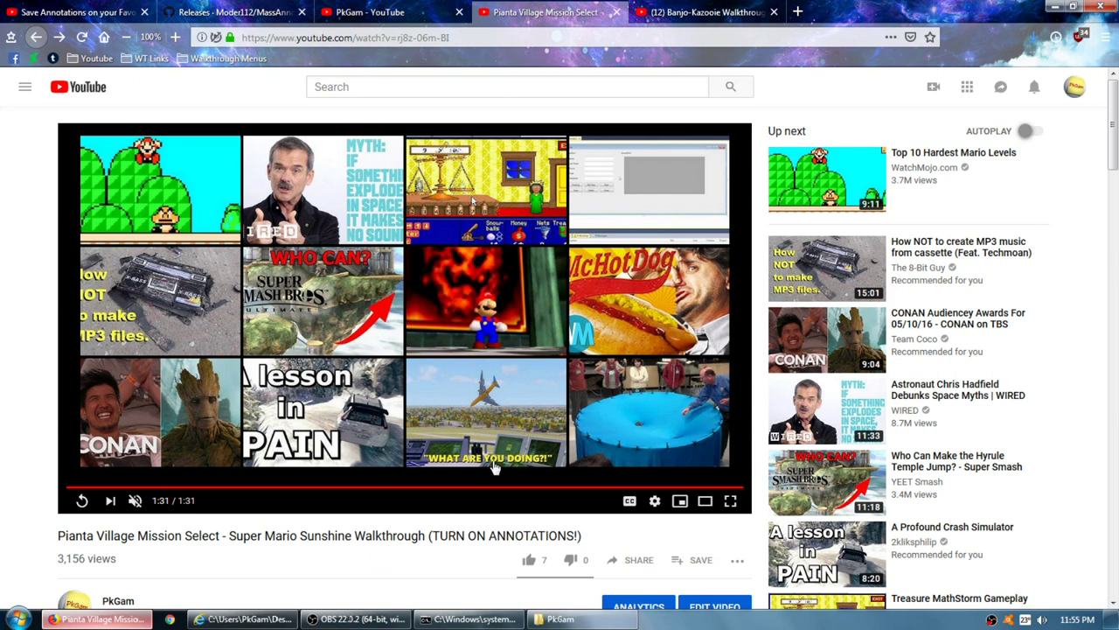
left_click(686, 11)
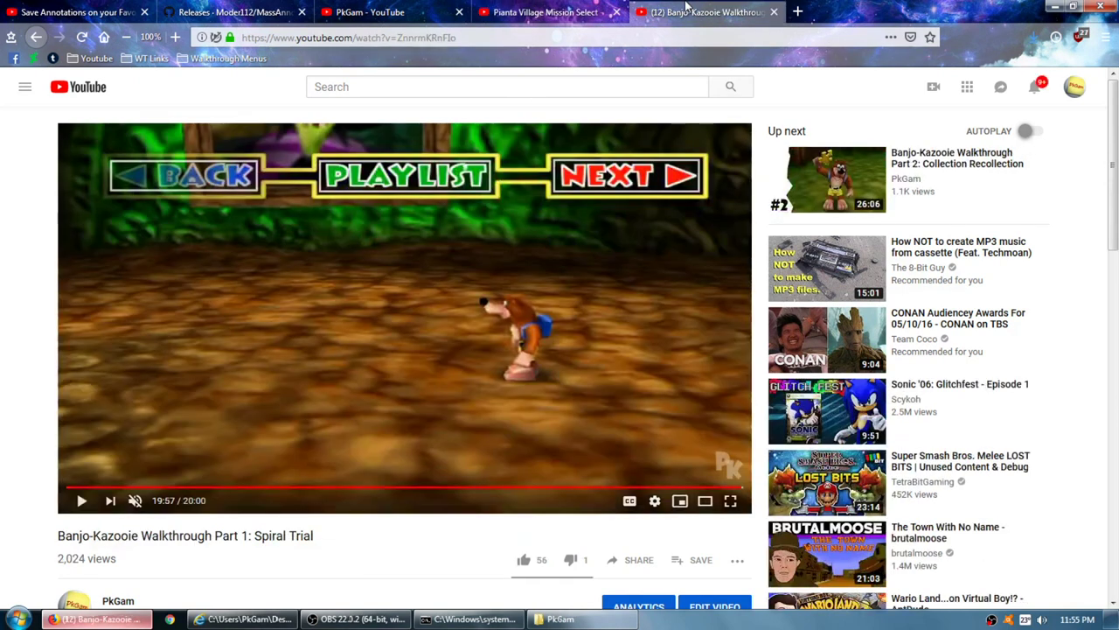
left_click(542, 11)
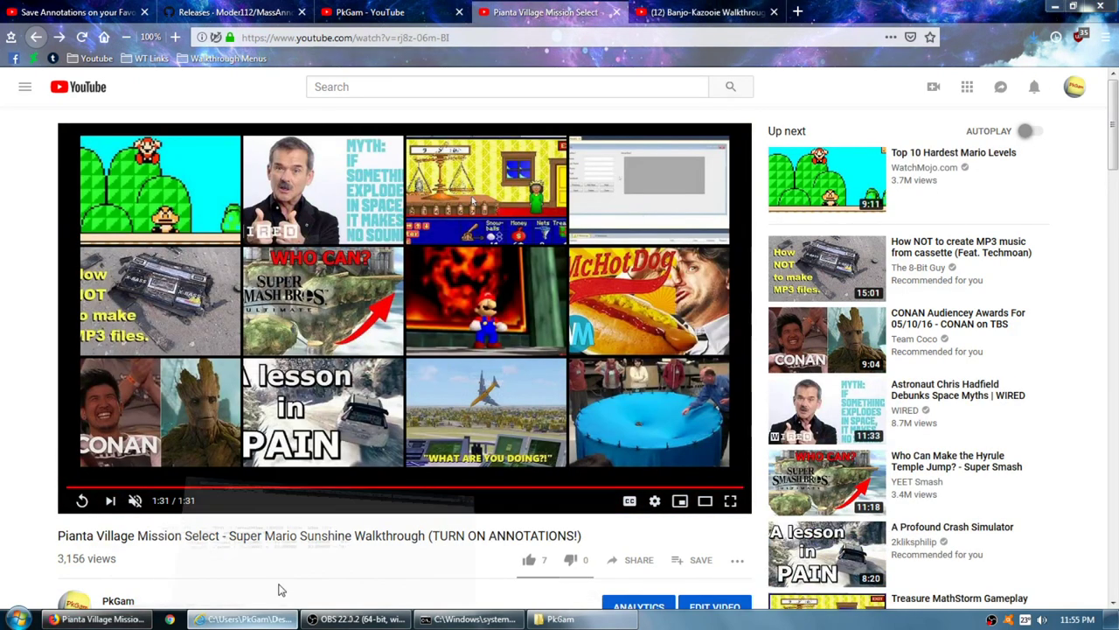
left_click(245, 618)
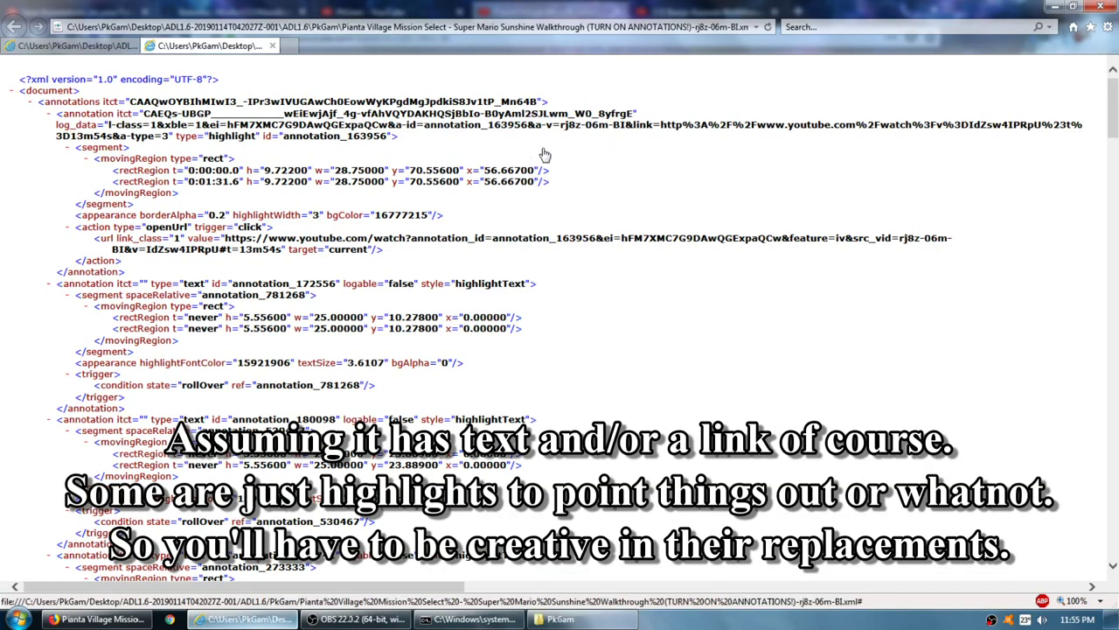
Step: Highlight the first Pianta Village annotation's 0:00:00.0 start time and collapse and re-expand its node
scroll(742, 253, "down", 5)
left_click_drag(1113, 160, 1113, 118)
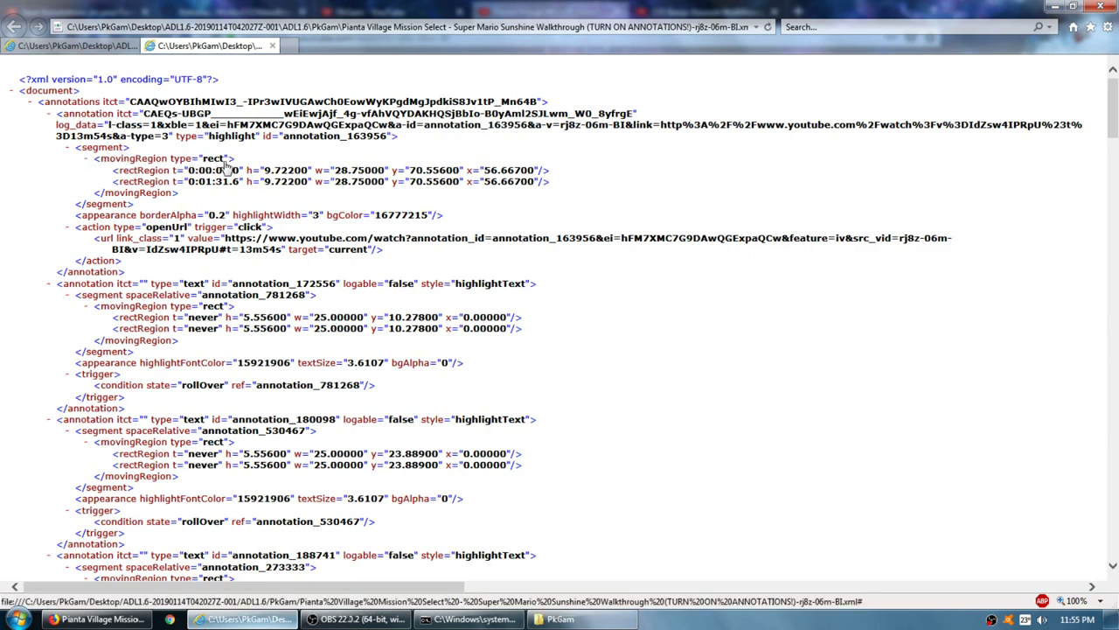
left_click_drag(242, 170, 187, 169)
left_click(444, 129)
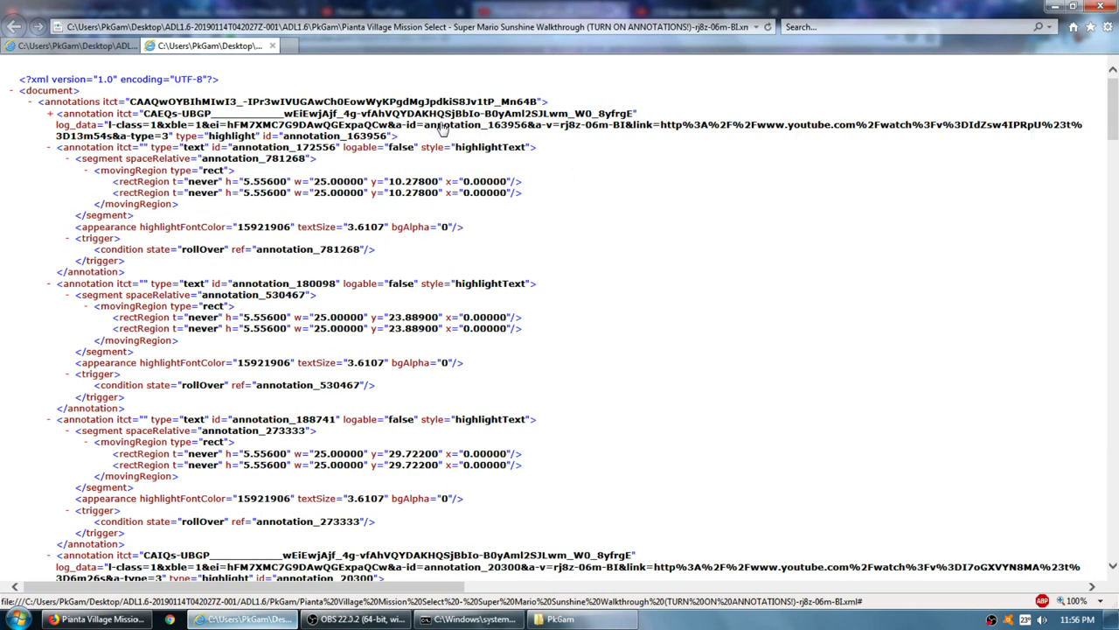
left_click(443, 128)
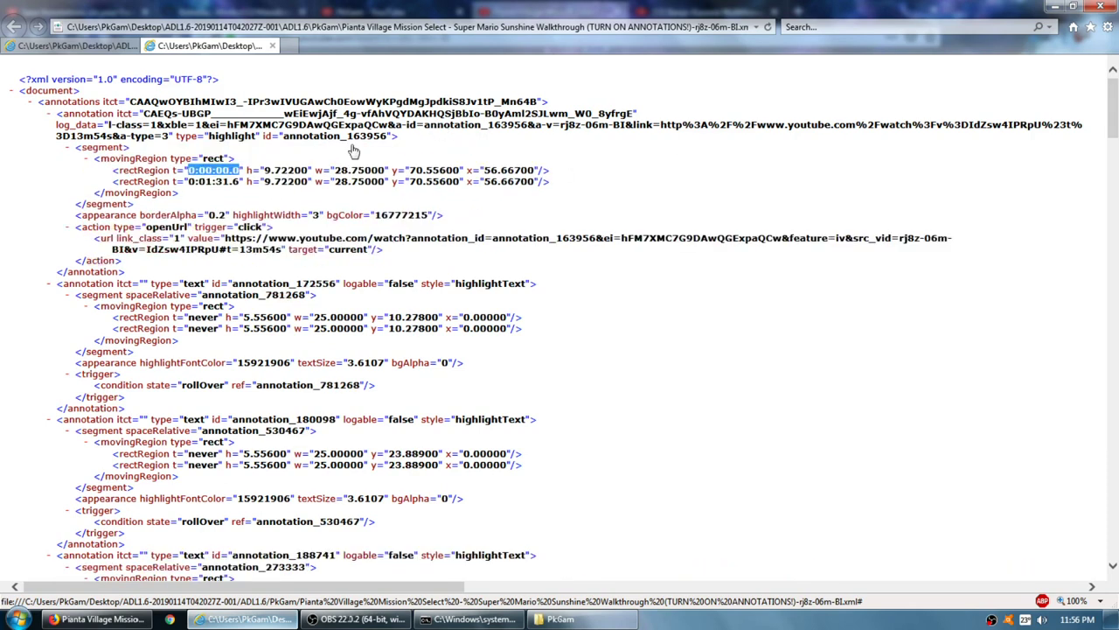
left_click(219, 169)
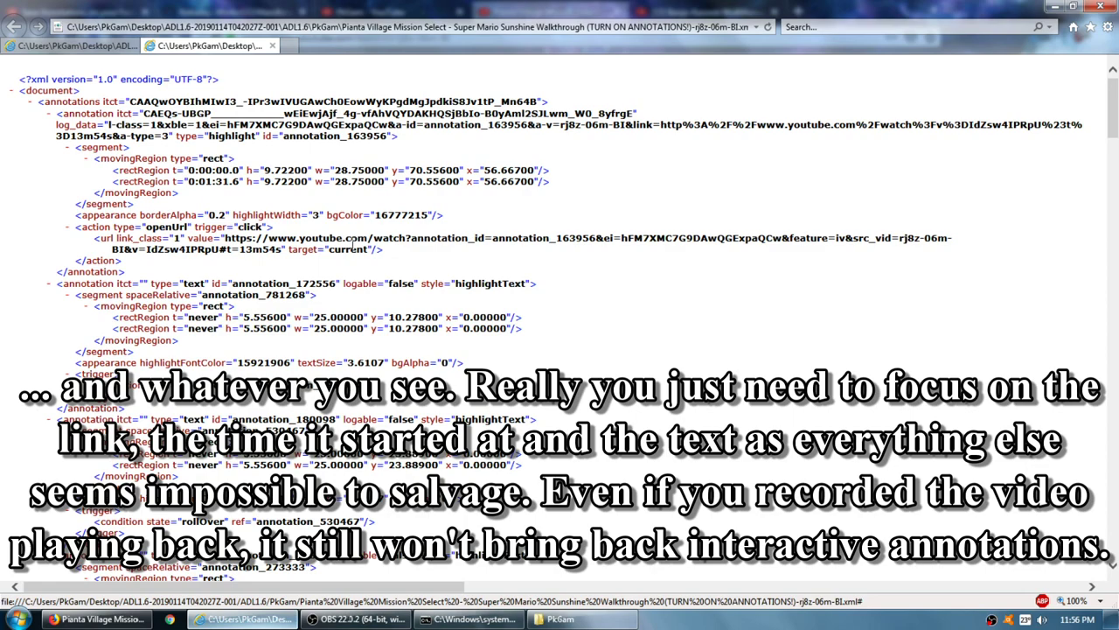
Step: Scroll through the Pianta Village description's mission links in Firefox and back up to the player
left_click(96, 618)
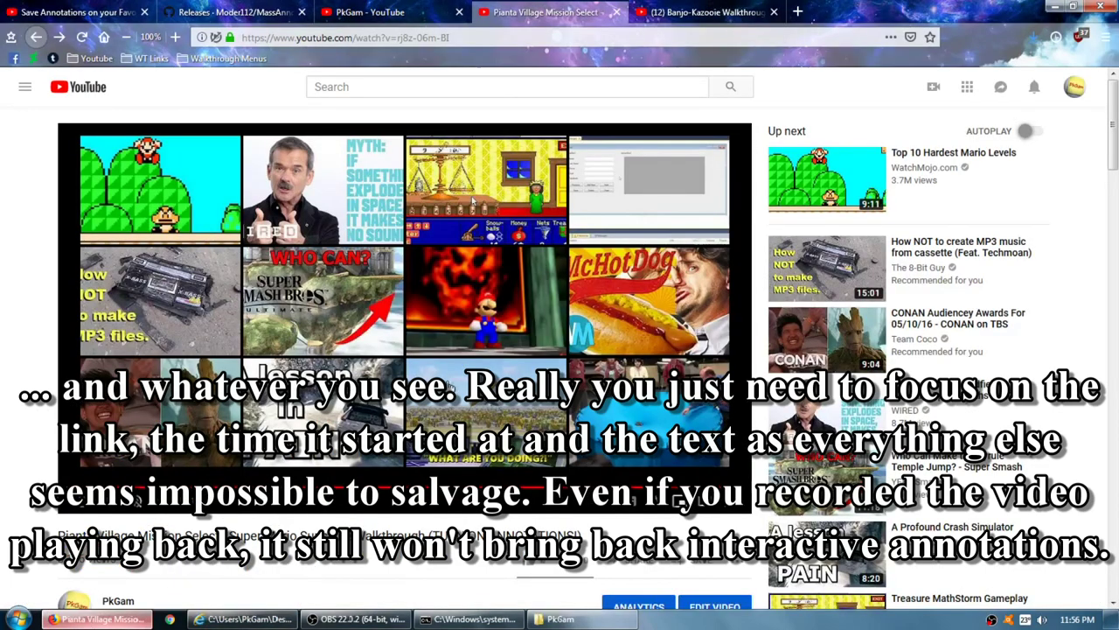
scroll(402, 350, "down", 5)
scroll(300, 295, "down", 6)
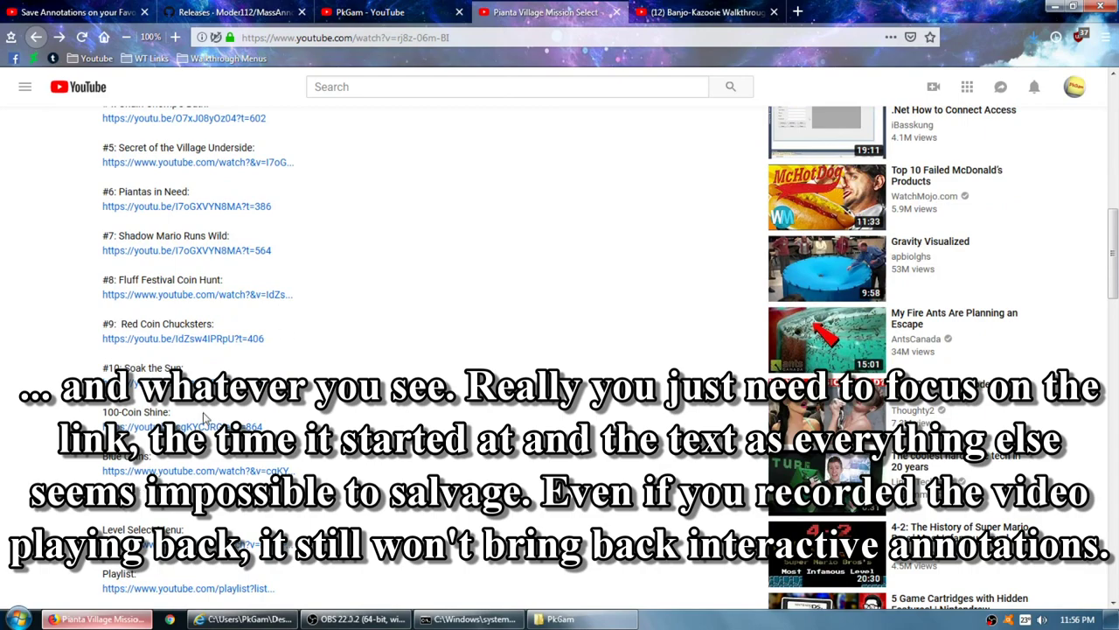
scroll(320, 318, "down", 3)
scroll(282, 374, "up", 2)
scroll(424, 431, "up", 6)
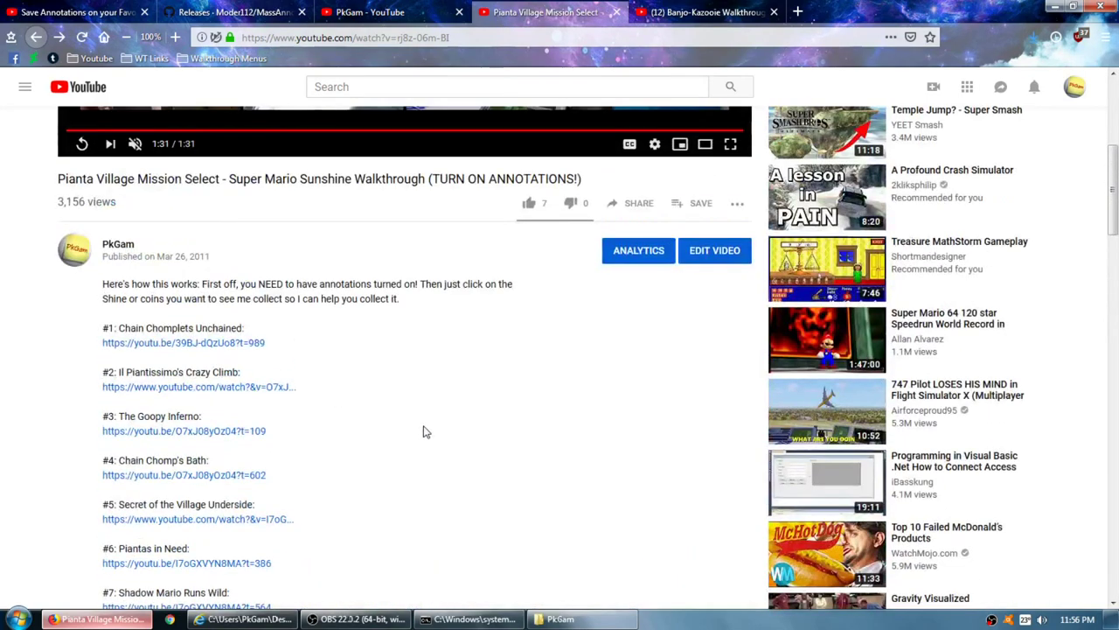
scroll(428, 437, "up", 3)
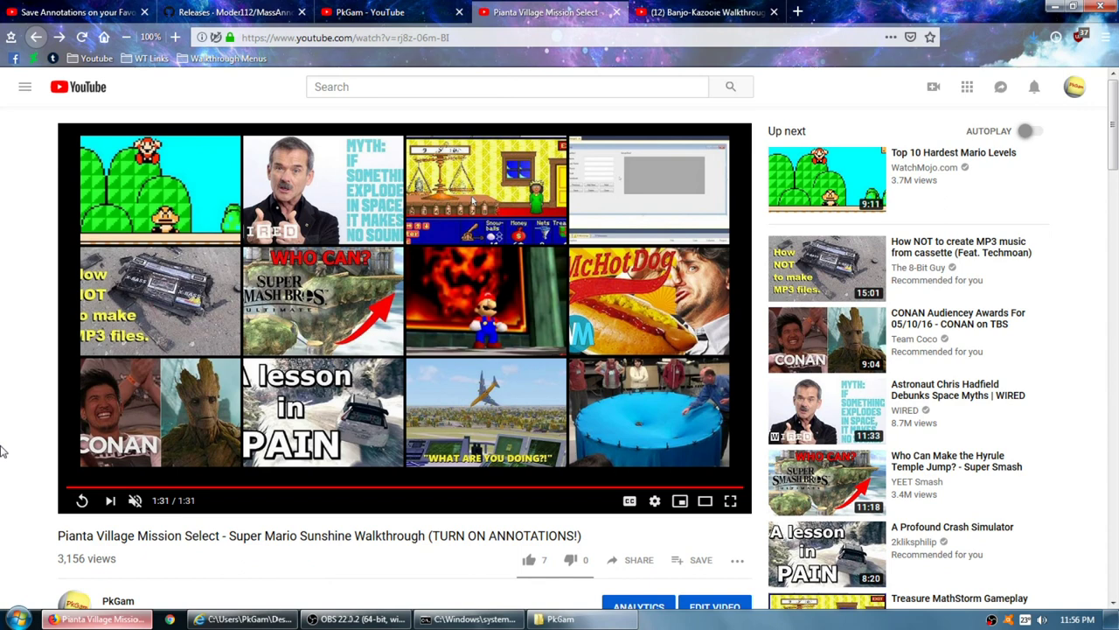
scroll(4, 453, "down", 6)
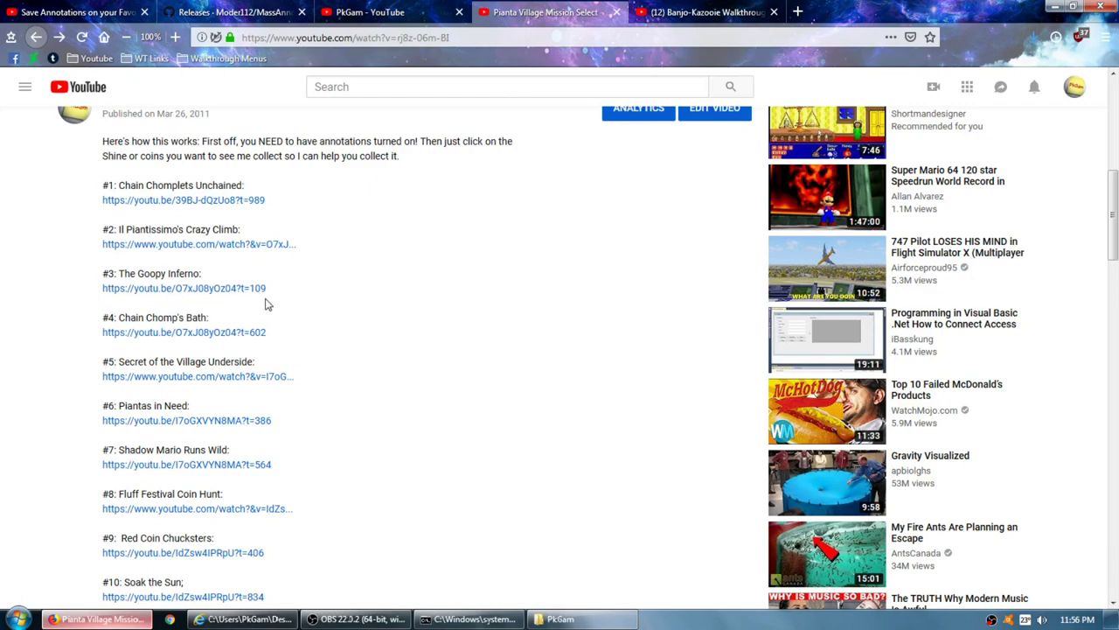
scroll(419, 452, "up", 3)
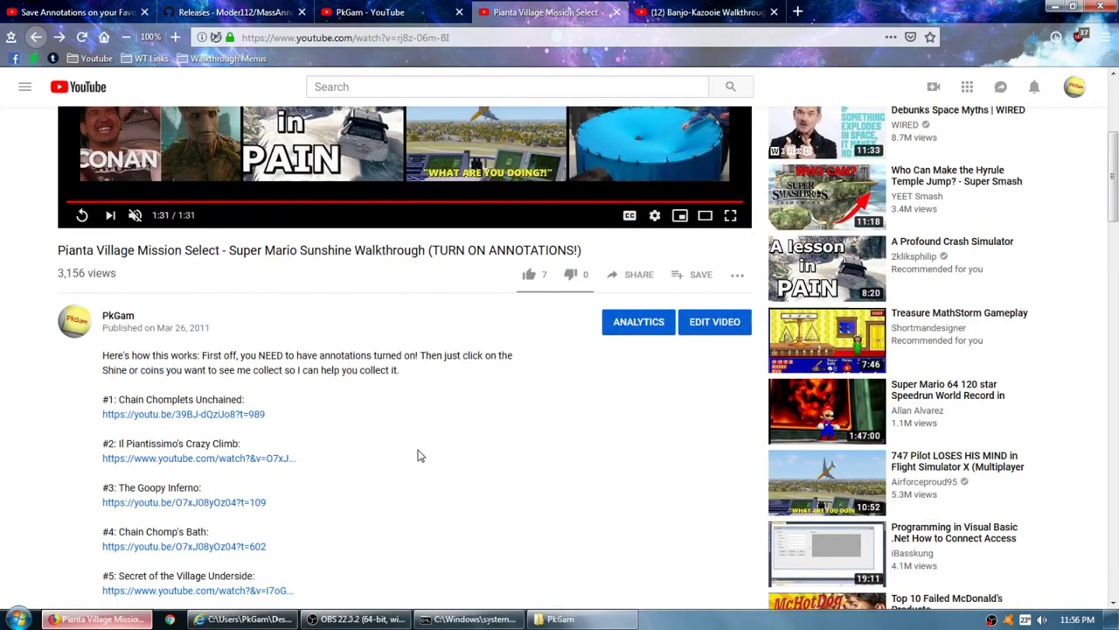
scroll(418, 455, "up", 4)
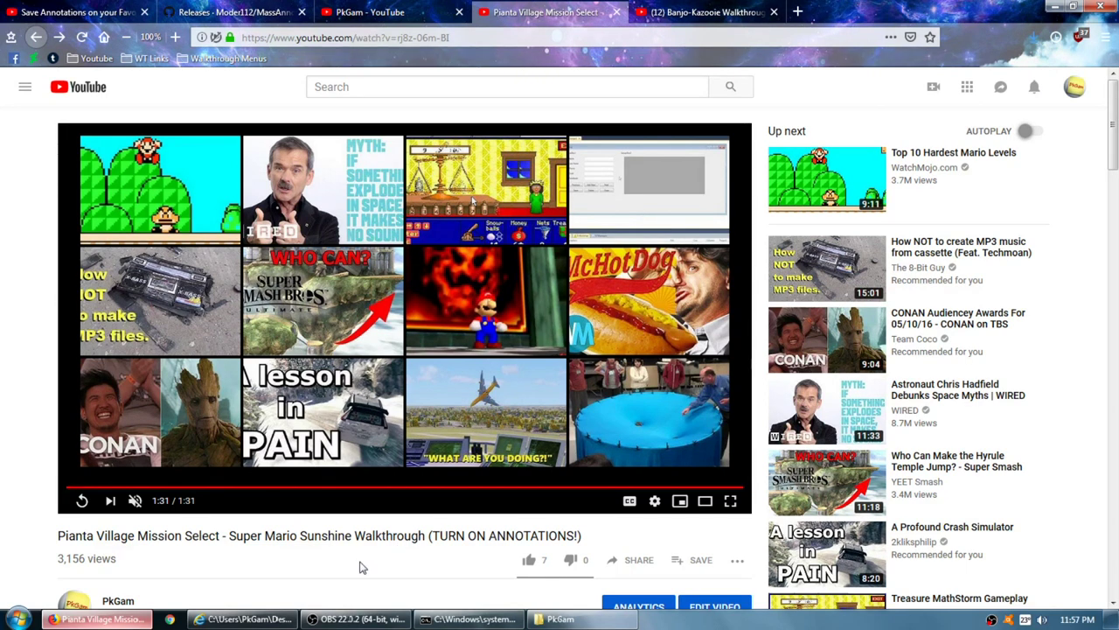
Step: Scroll to the lower description links, from #9 Red Coin Chucksters down to the Playlist link
scroll(466, 492, "down", 1)
scroll(467, 492, "down", 5)
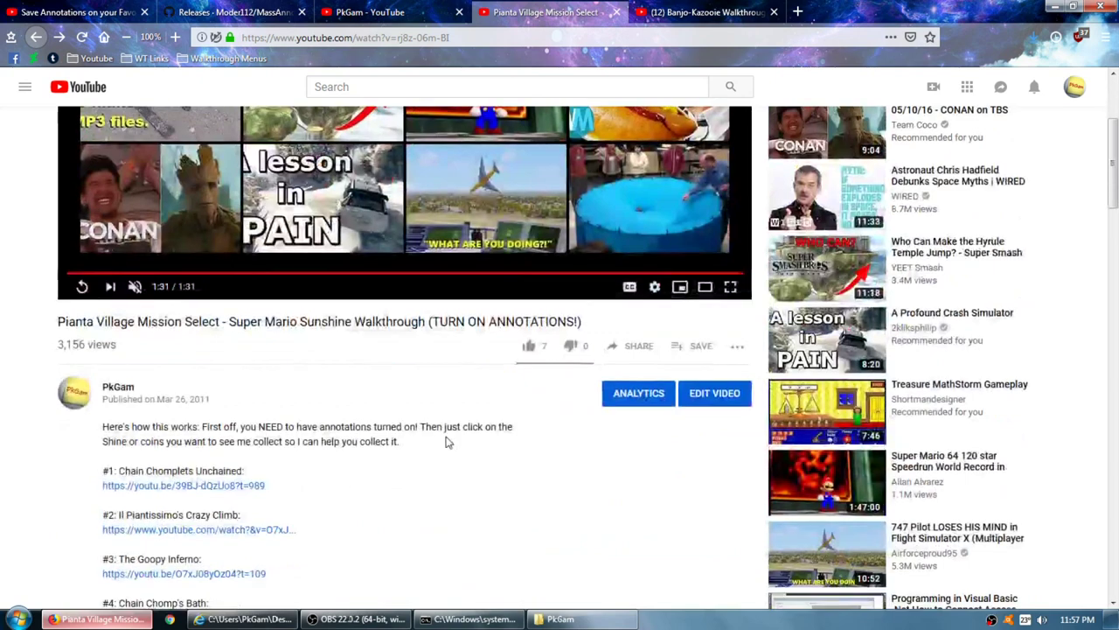
scroll(402, 438, "up", 1)
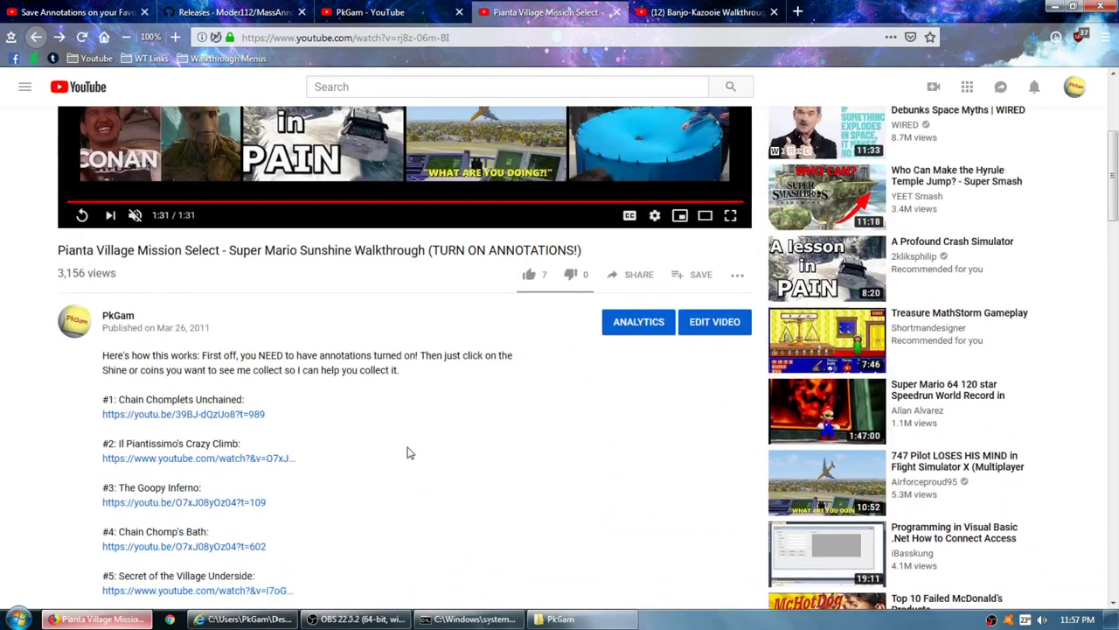
scroll(313, 355, "down", 3)
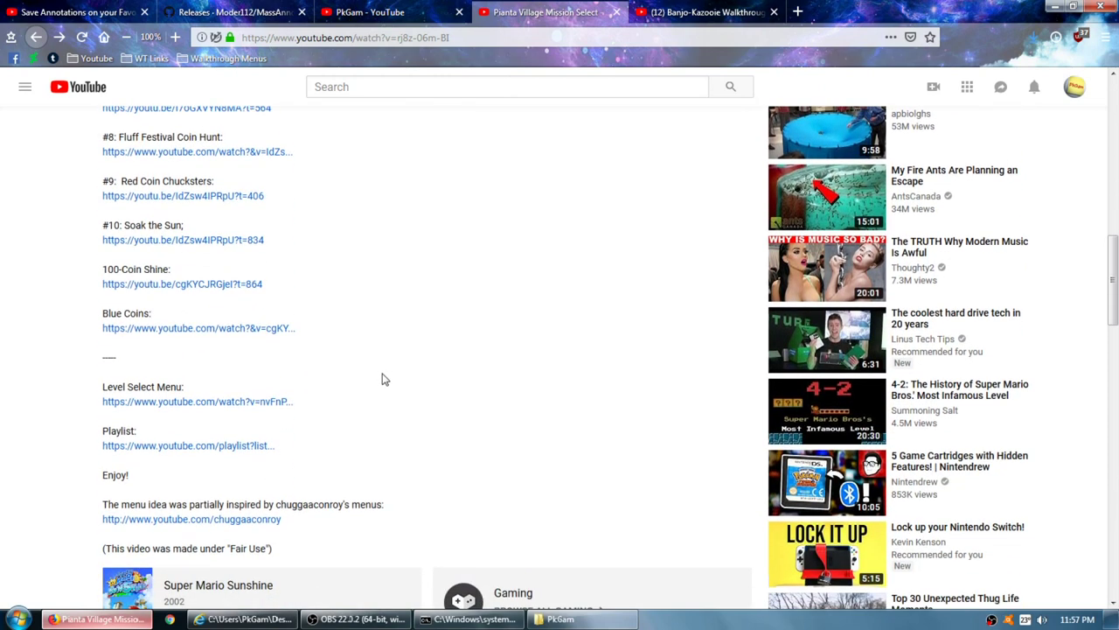
scroll(405, 397, "up", 7)
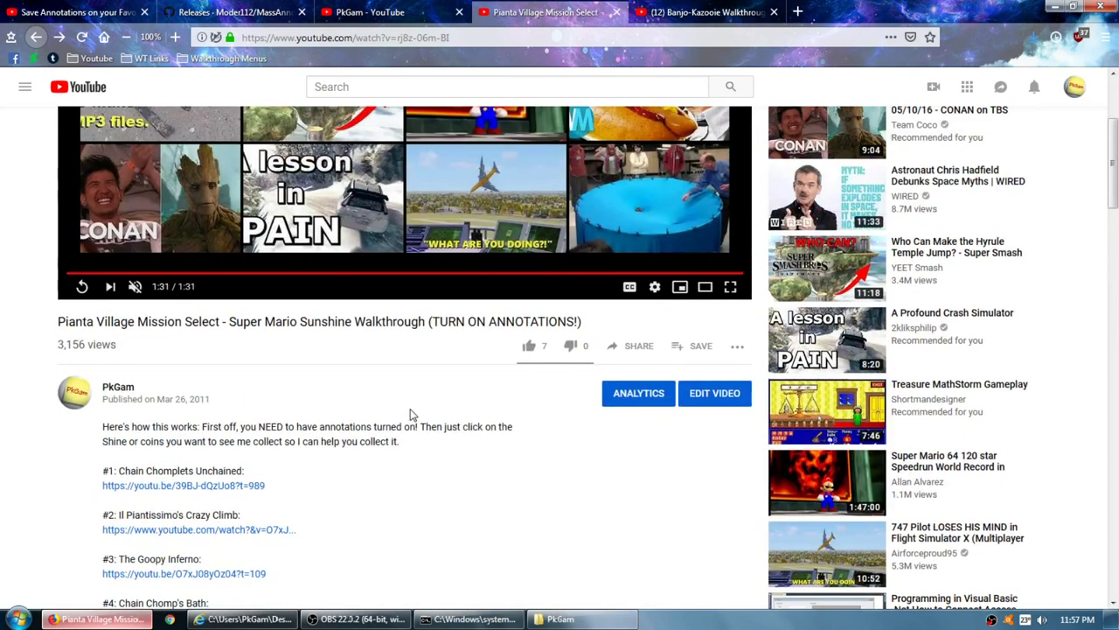
scroll(408, 411, "up", 3)
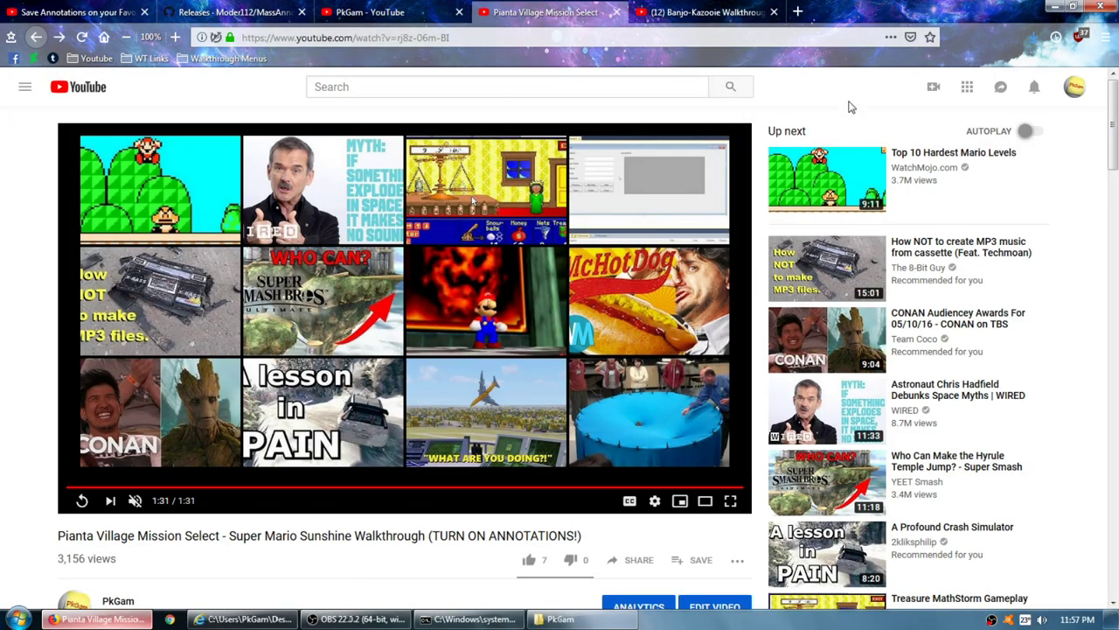
scroll(761, 244, "down", 3)
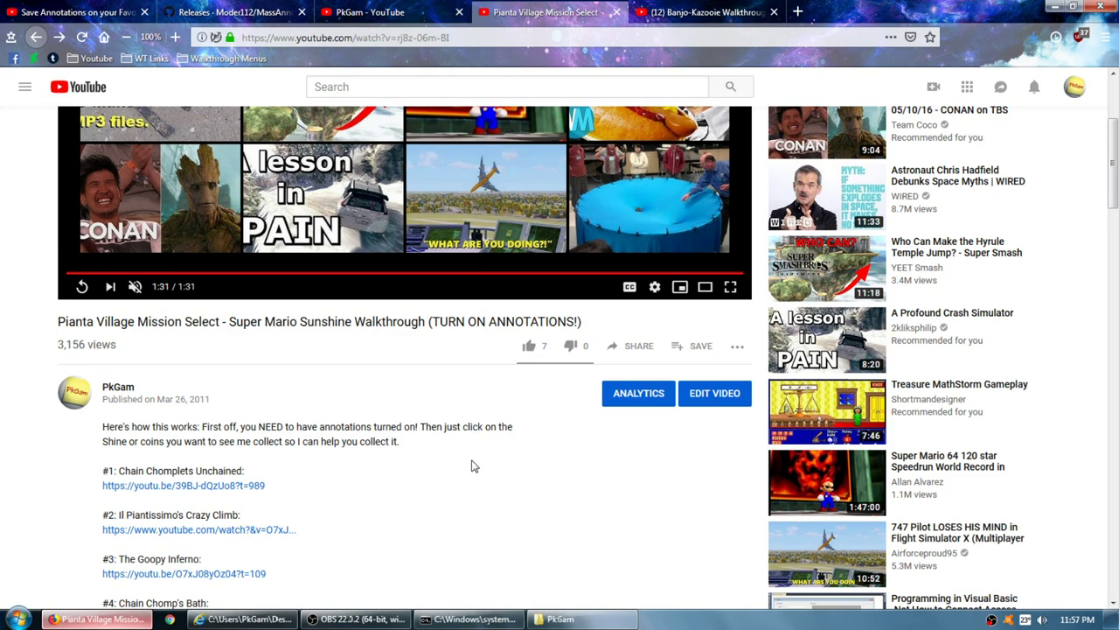
scroll(472, 463, "down", 5)
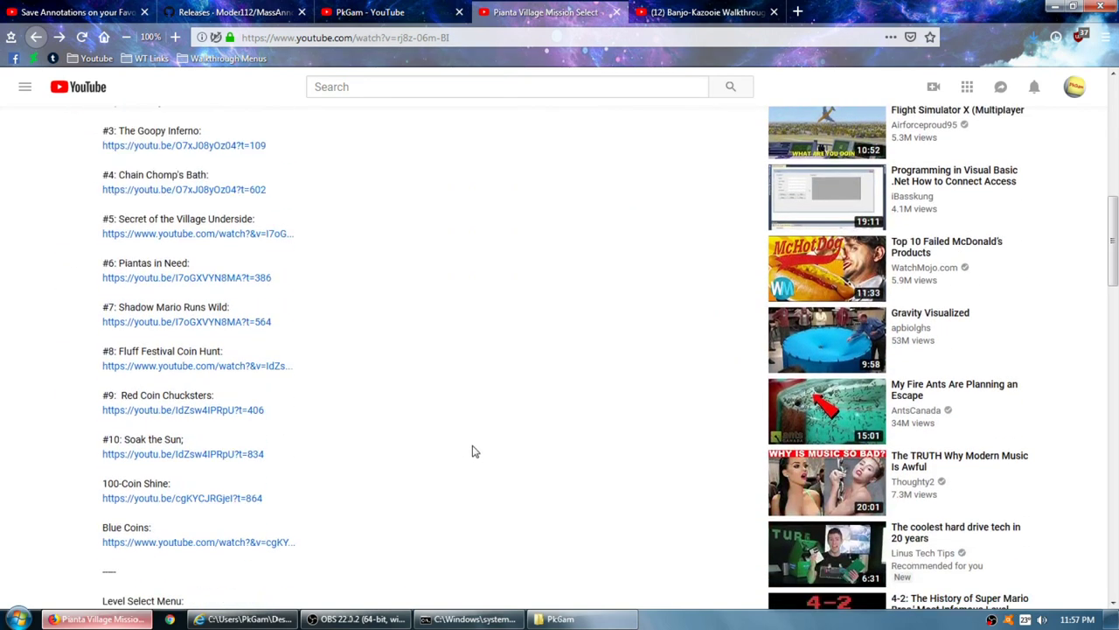
scroll(472, 451, "down", 3)
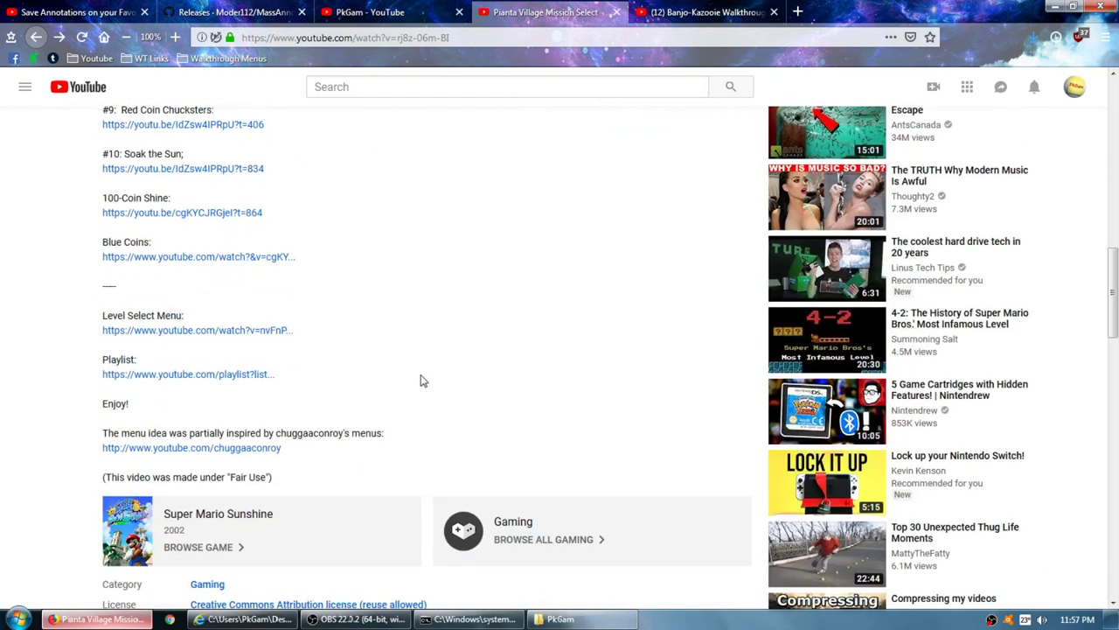